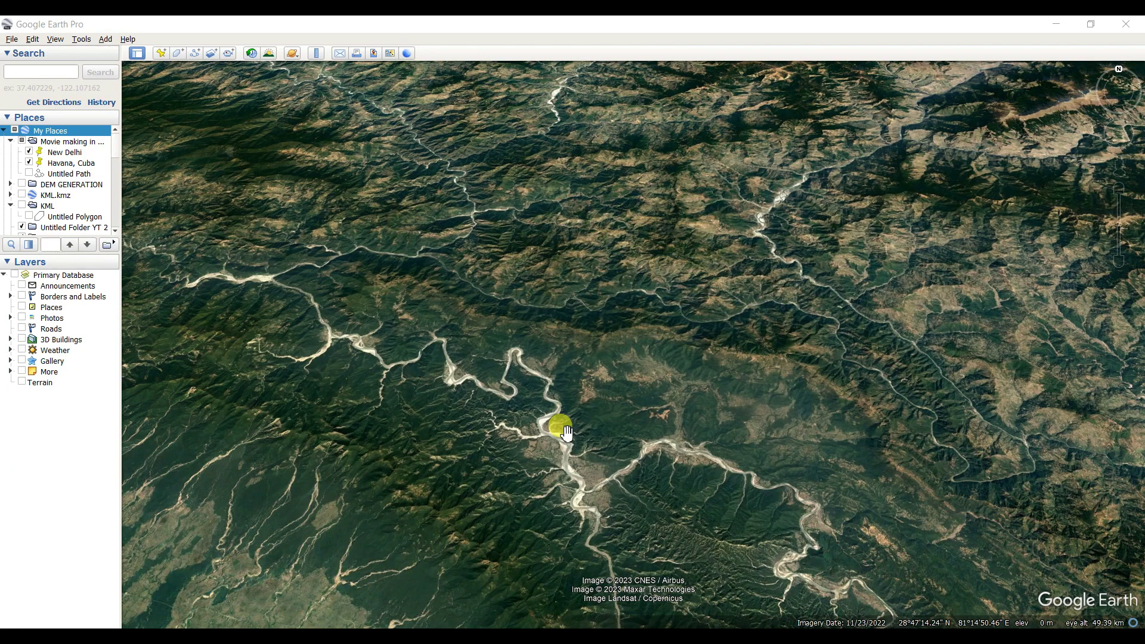
- Create a folder named 'Elevation Profile Showing' under My Places and widen the side panel
right_click(44, 134)
mouse_move(73, 136)
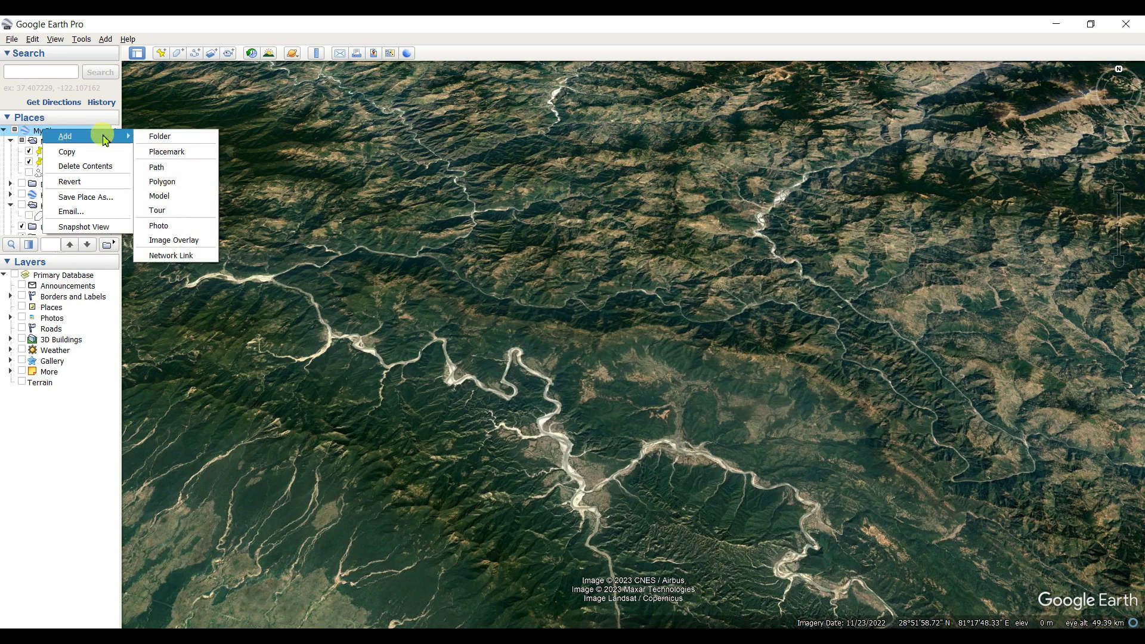
click(160, 136)
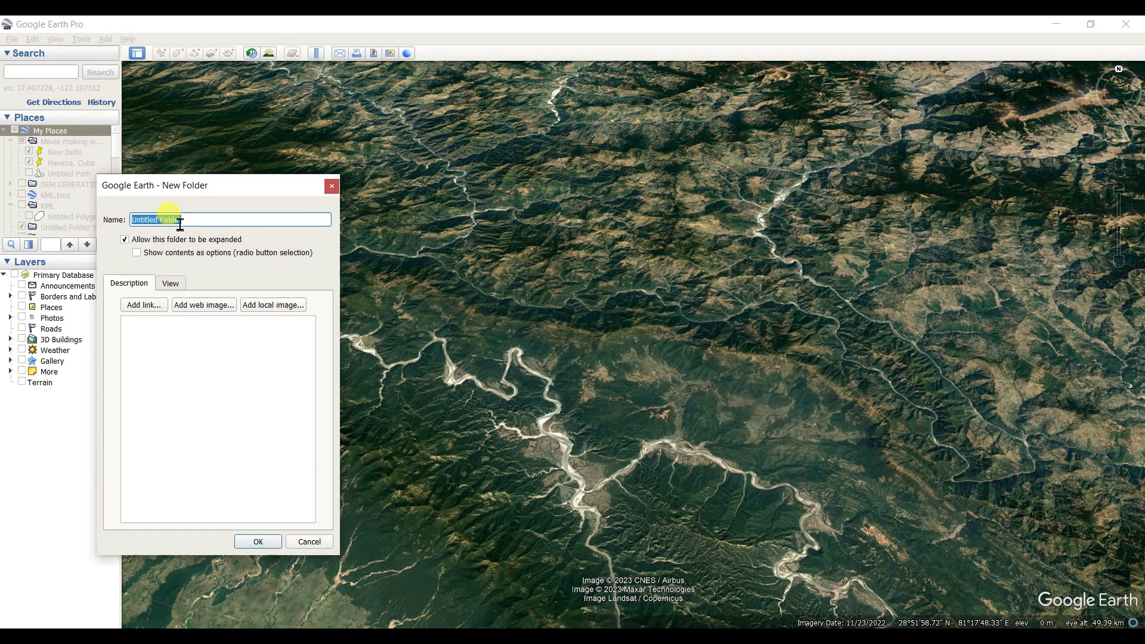
text(E)
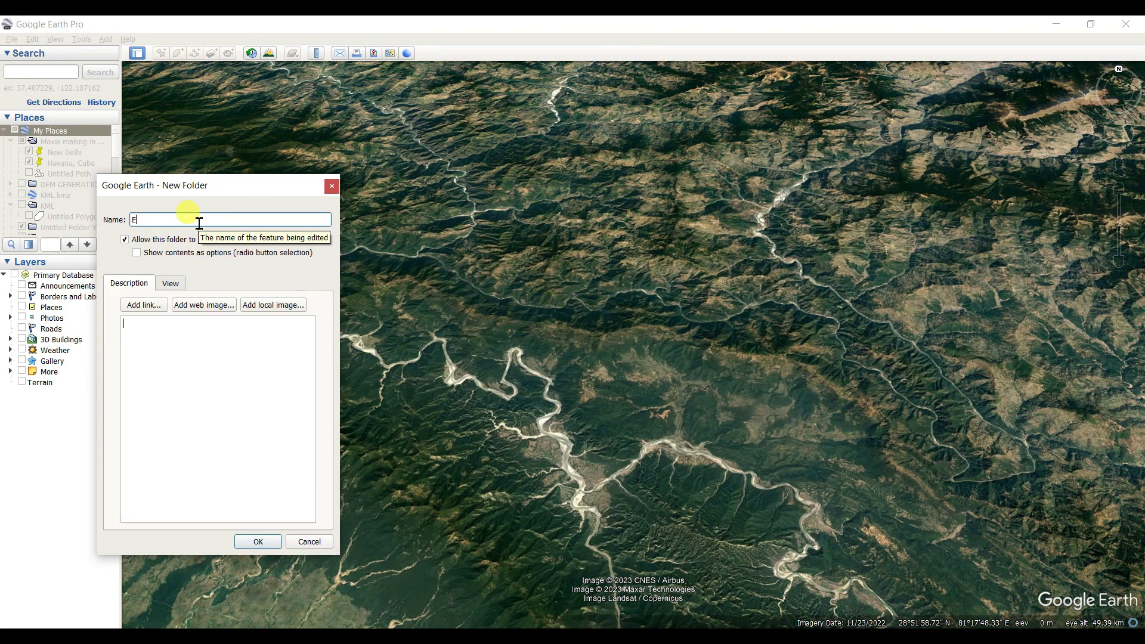
text(levation Profile Sherwing)
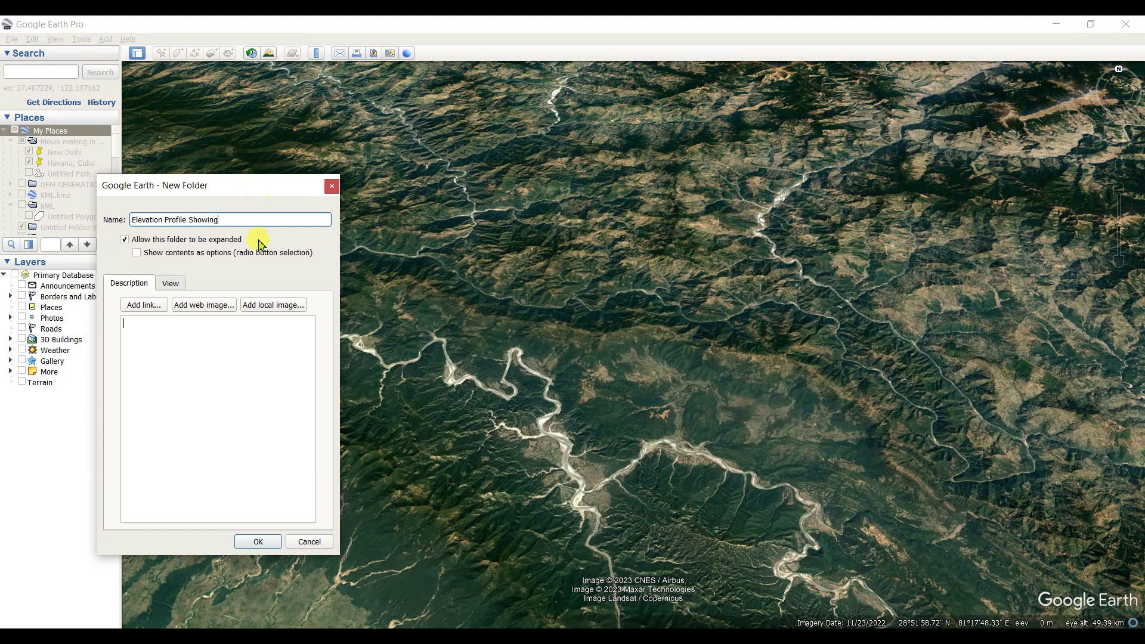
click(258, 541)
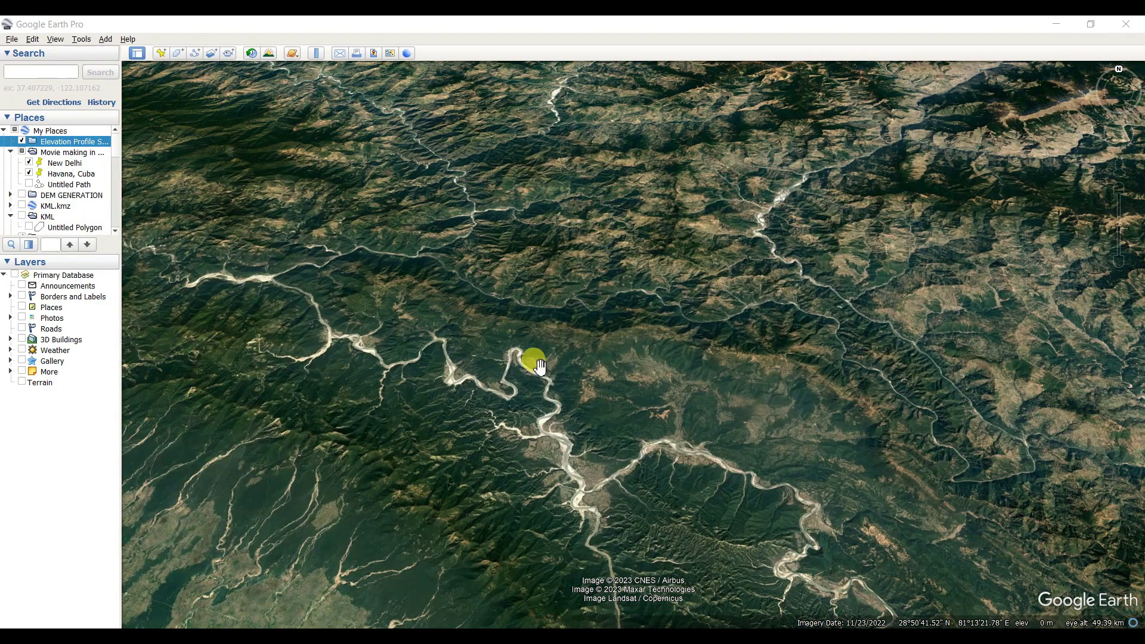
mouse_move(119, 173)
mouse_down()
mouse_move(184, 179)
mouse_move(151, 193)
mouse_move(122, 186)
mouse_up()
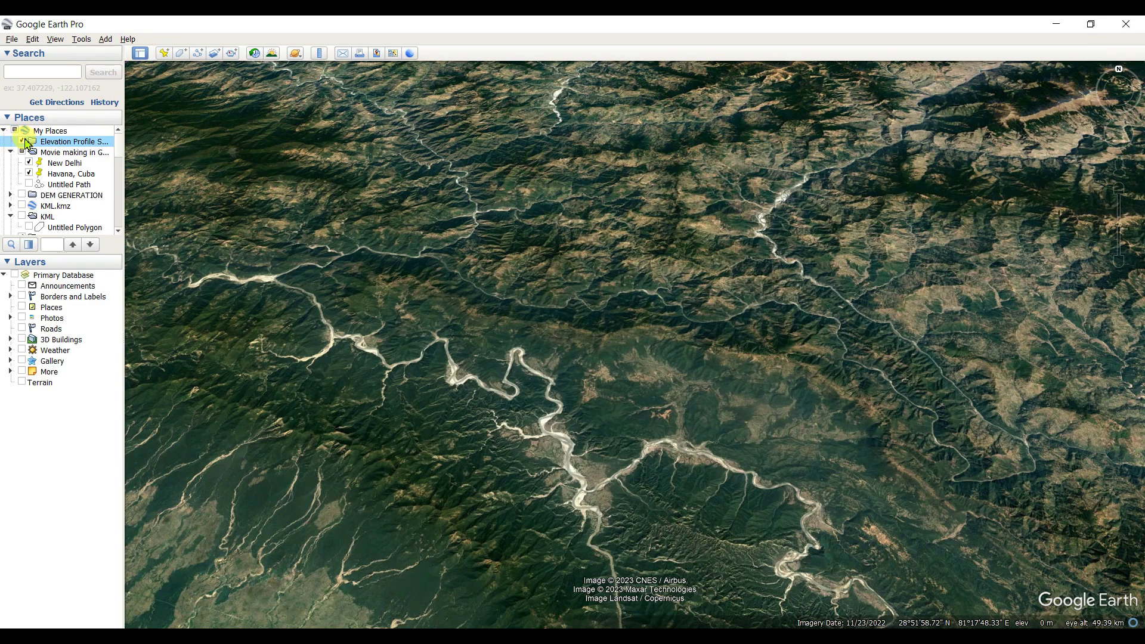
- Draw a path across the mountain valleys and save it as 'Random Profile in mountain area'
click(197, 53)
drag(205, 187, 177, 169)
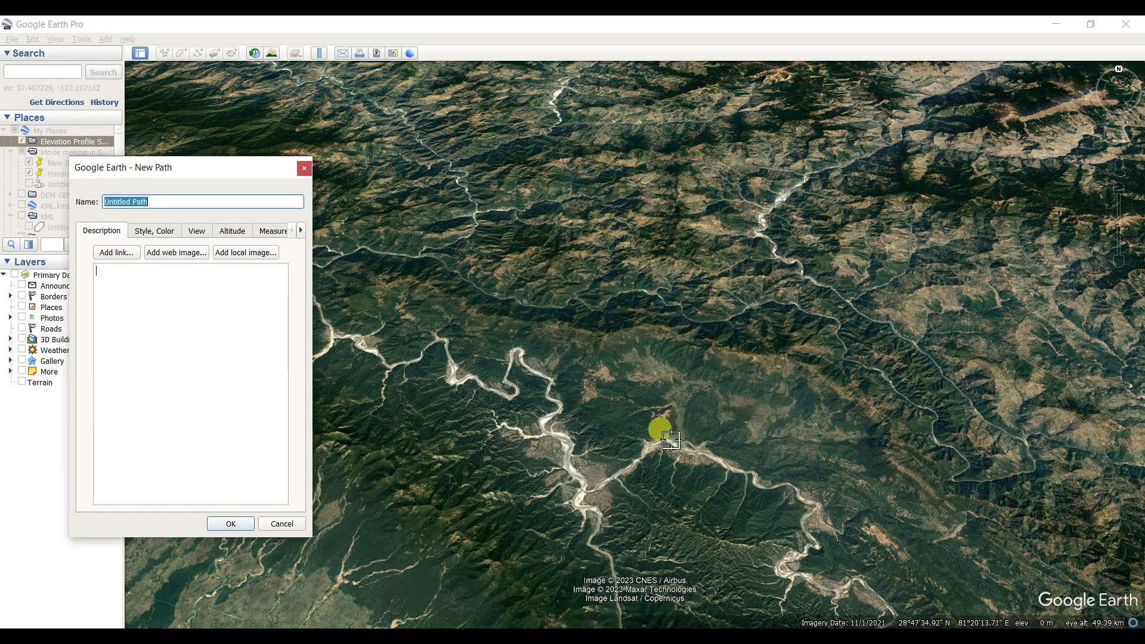
mouse_move(491, 467)
mouse_down()
mouse_move(638, 282)
mouse_move(762, 183)
mouse_move(862, 142)
mouse_move(1020, 118)
mouse_up()
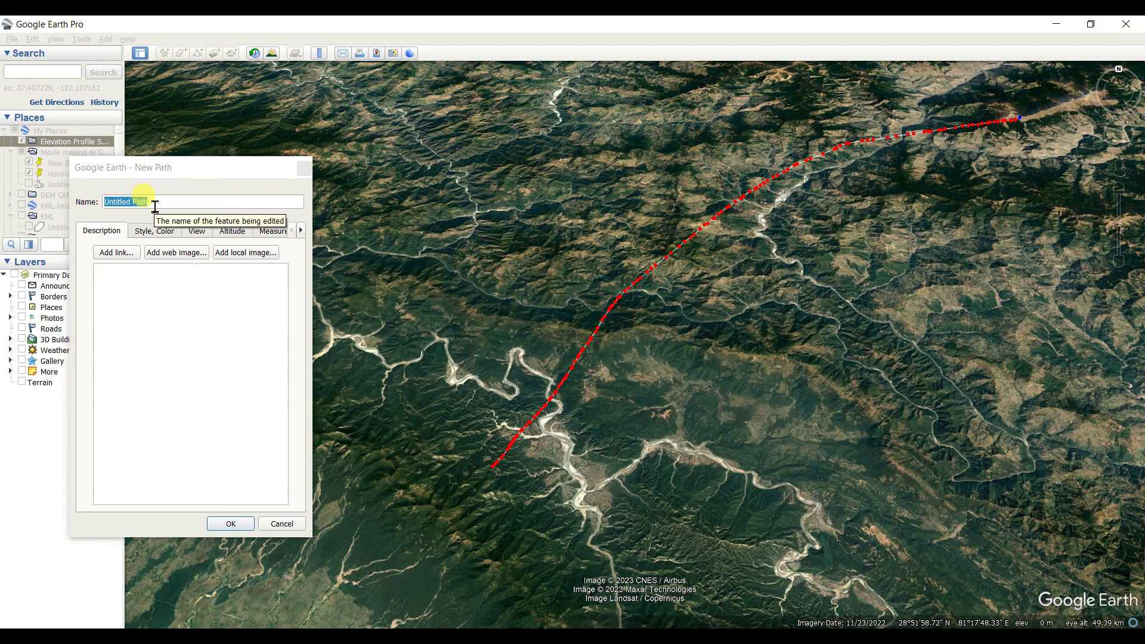
click(84, 199)
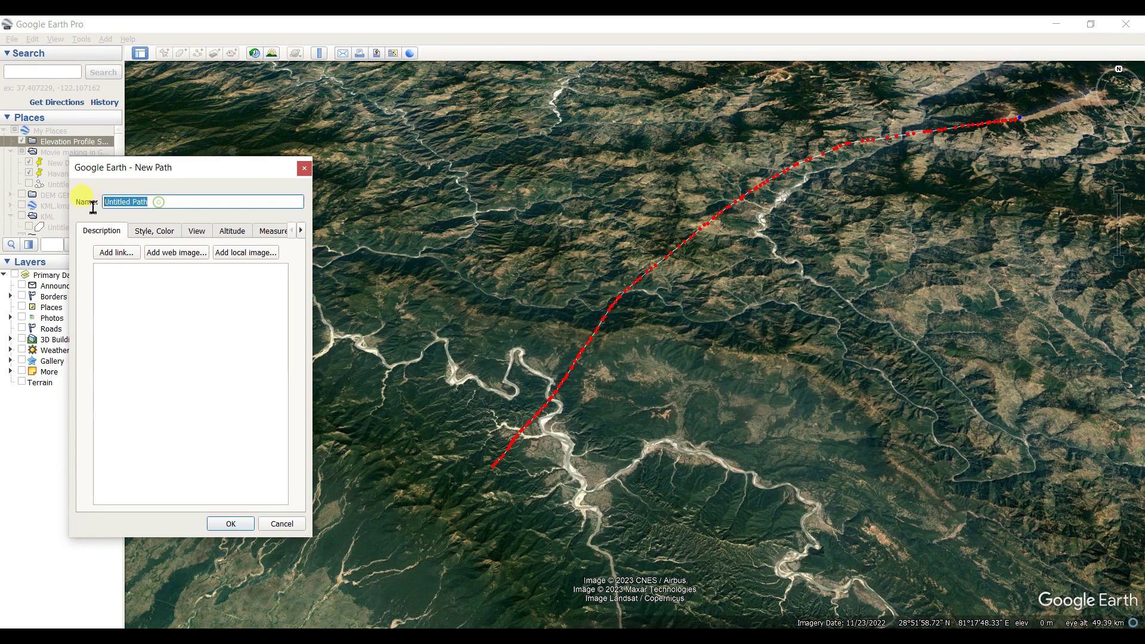
text(Random Profile in mountain area)
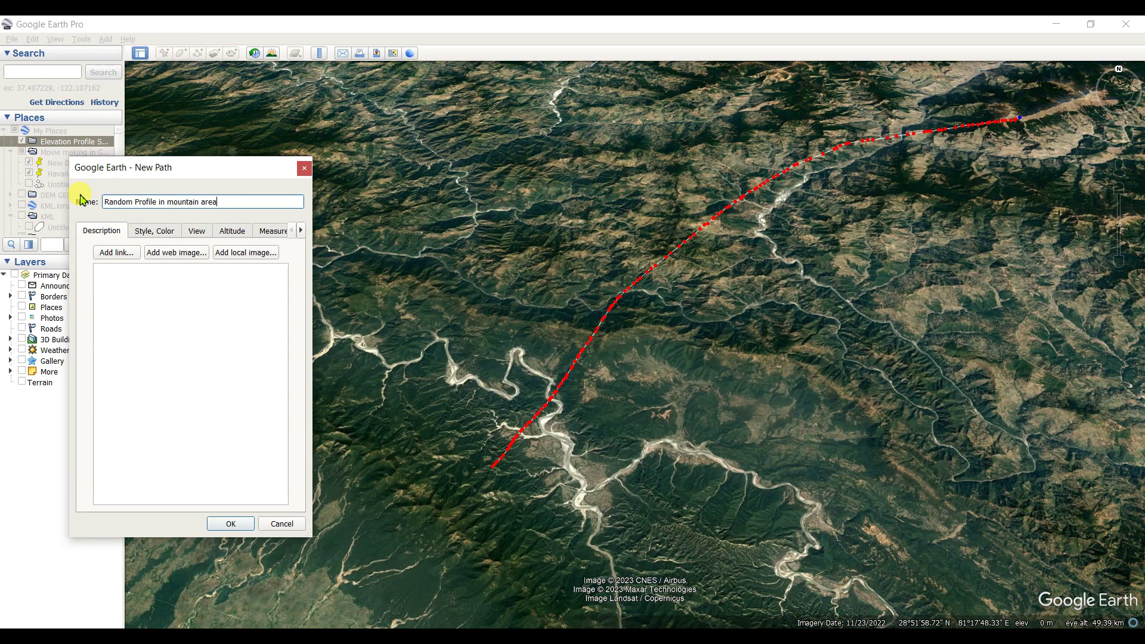
click(227, 520)
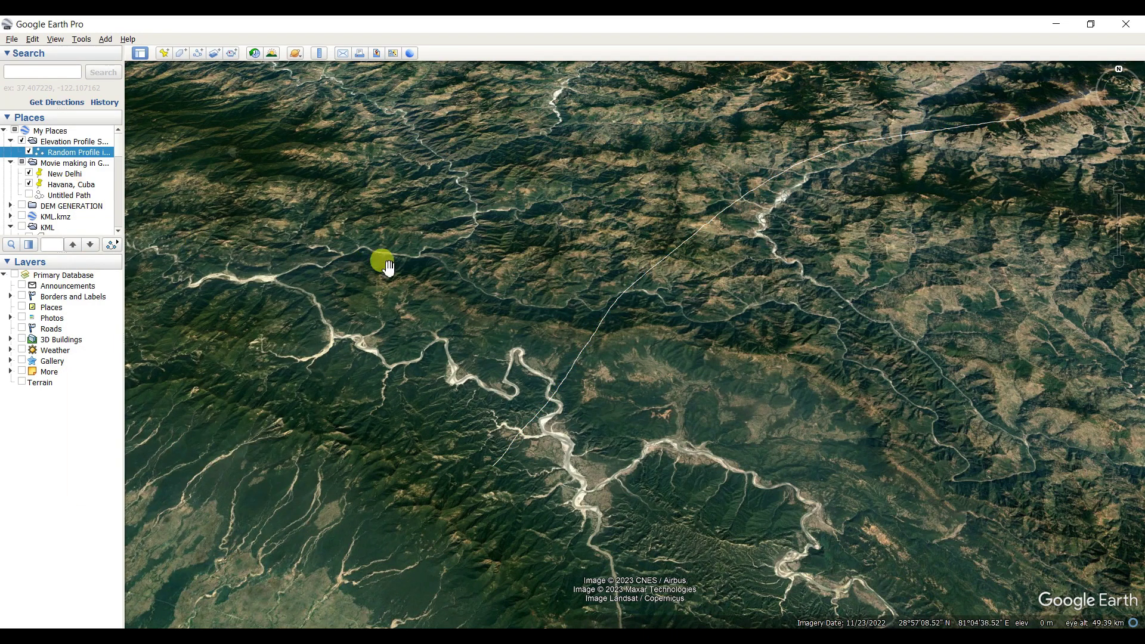
- Show the Random Profile path's elevation graph: 78.8 km long, 229–3841 m, averaging 1343 m
drag(568, 395, 463, 398)
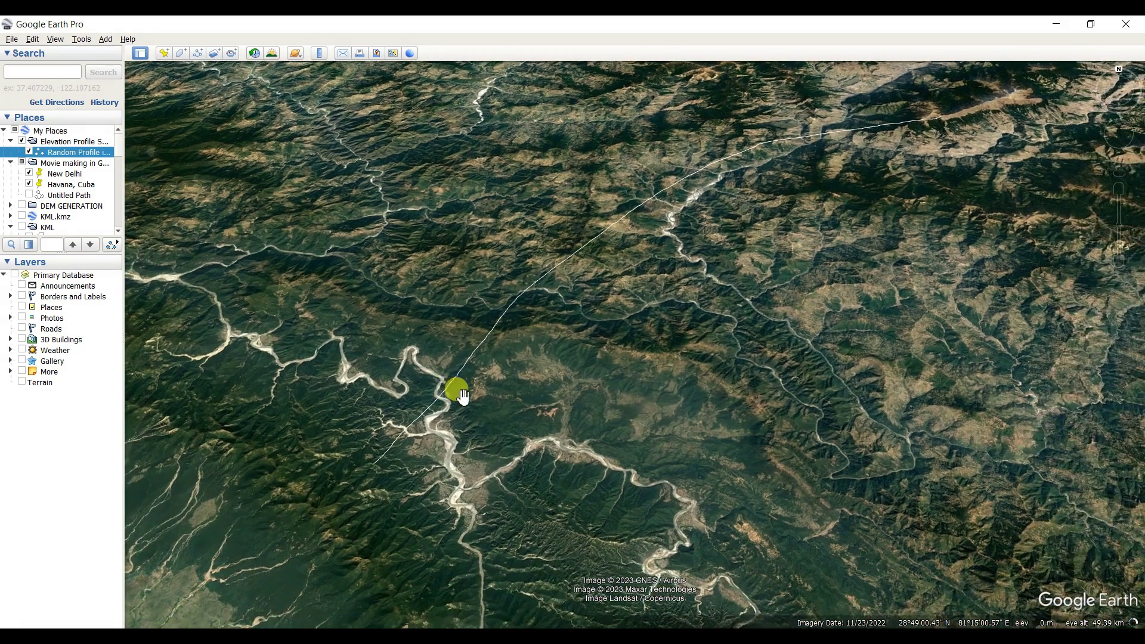
click(66, 152)
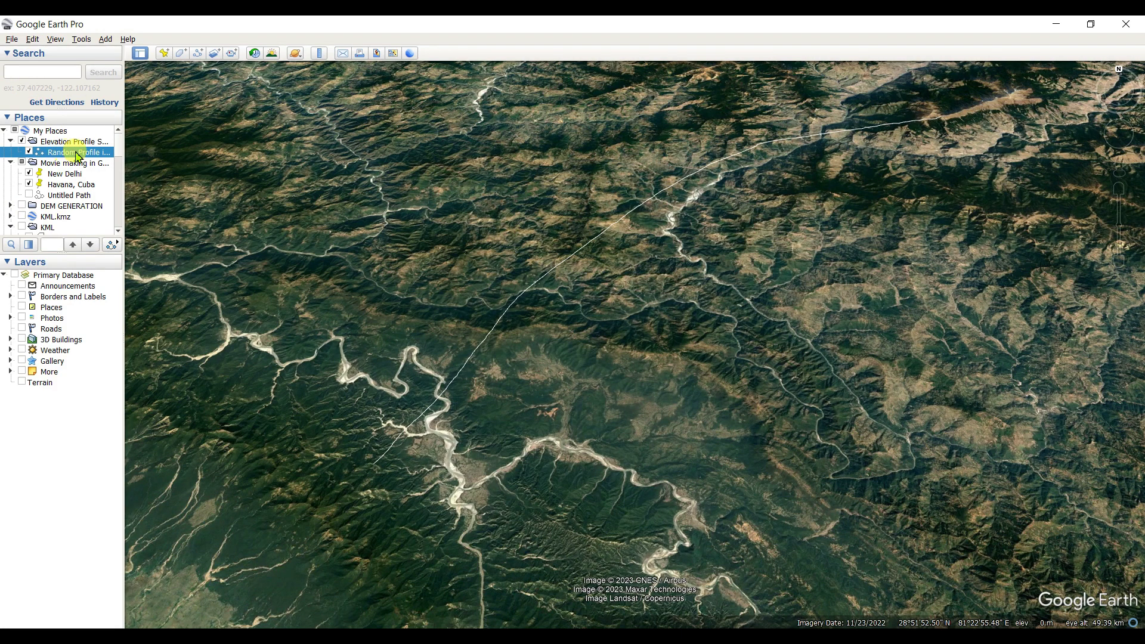
right_click(70, 156)
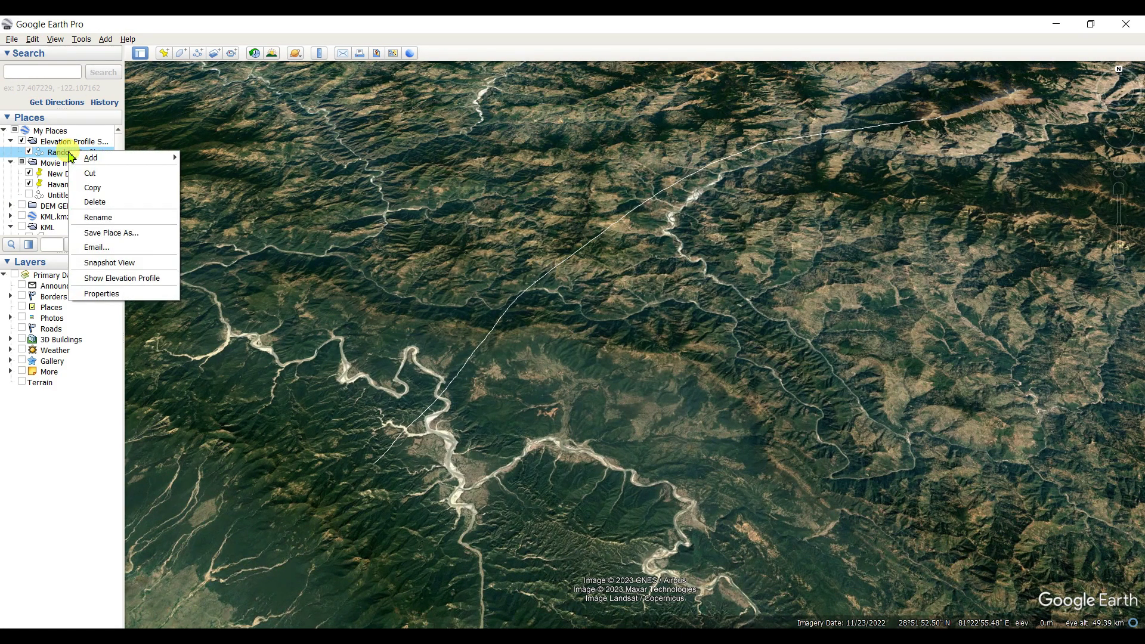
click(117, 283)
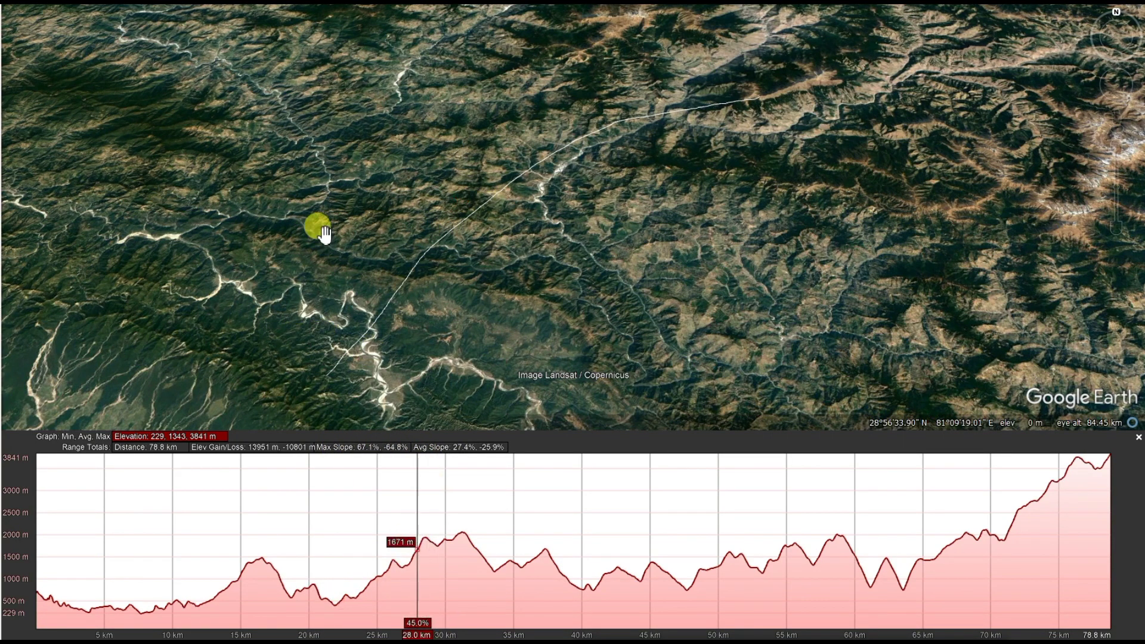
drag(320, 228, 410, 296)
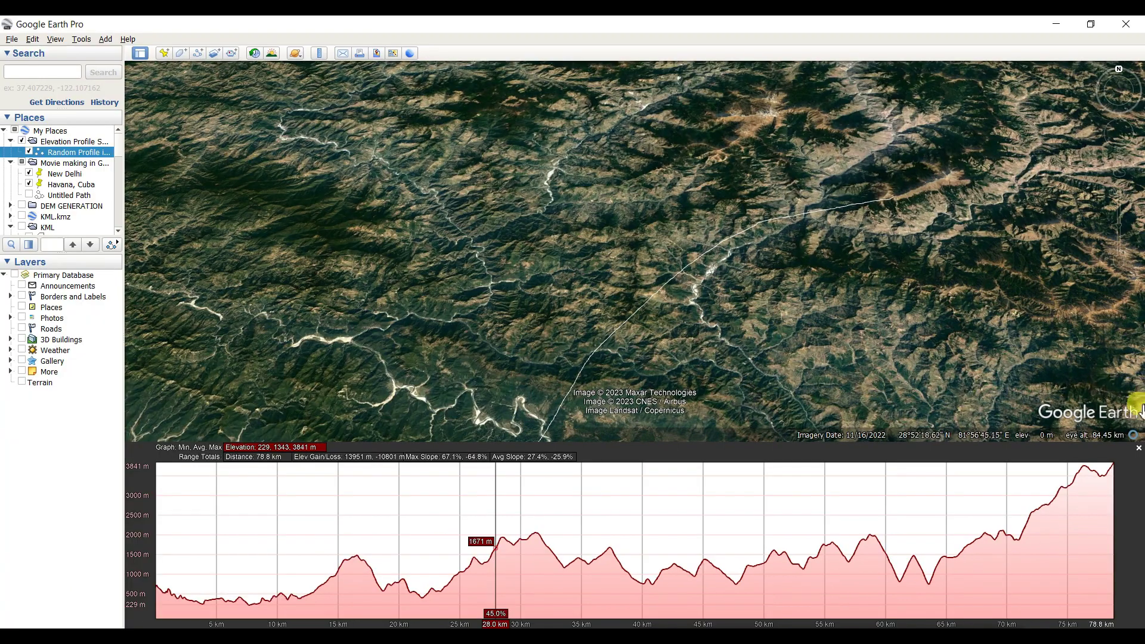
- Close the elevation profile graph and zoom in toward the northern valleys
click(1139, 449)
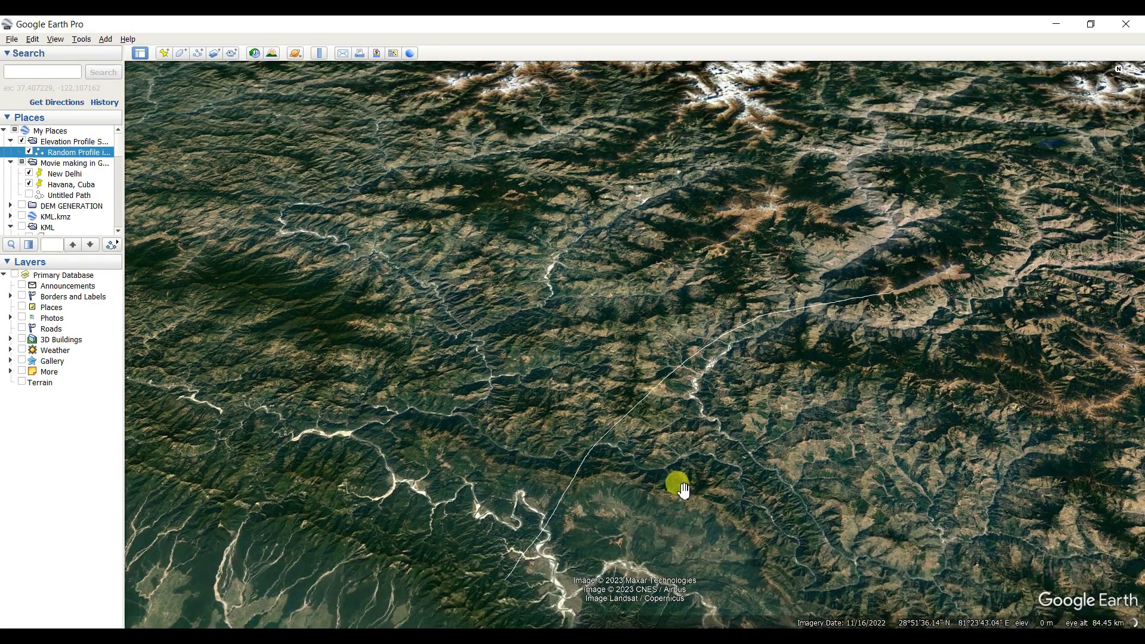
scroll(433, 376, up, 2)
drag(343, 302, 340, 328)
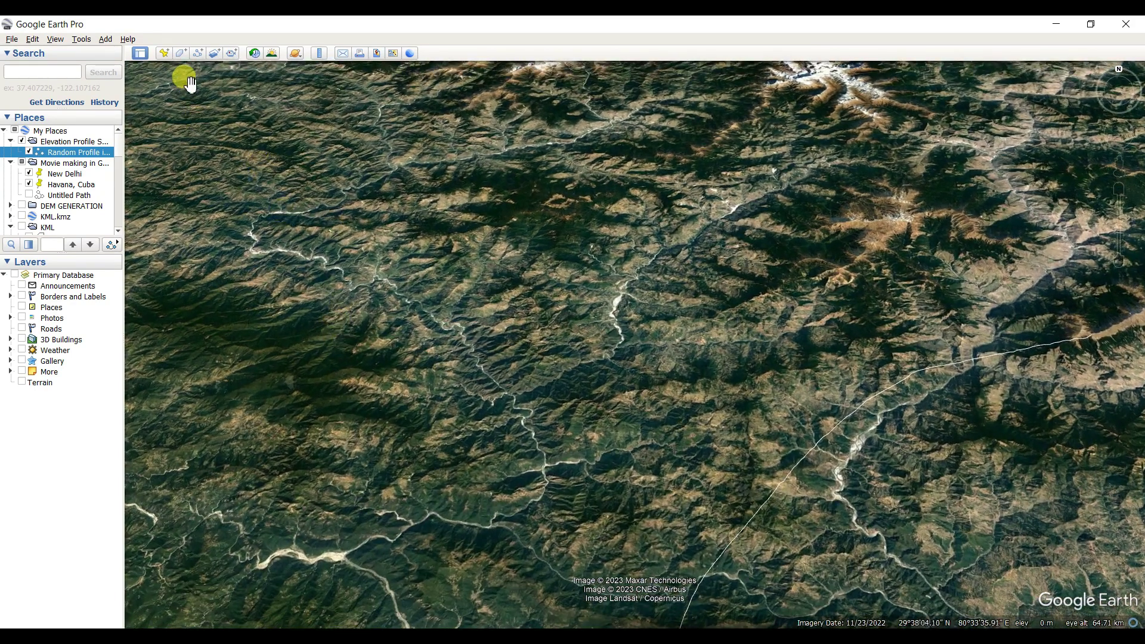
- Add a new path named 'River Longitudinal Profile' to the elevation folder
click(198, 54)
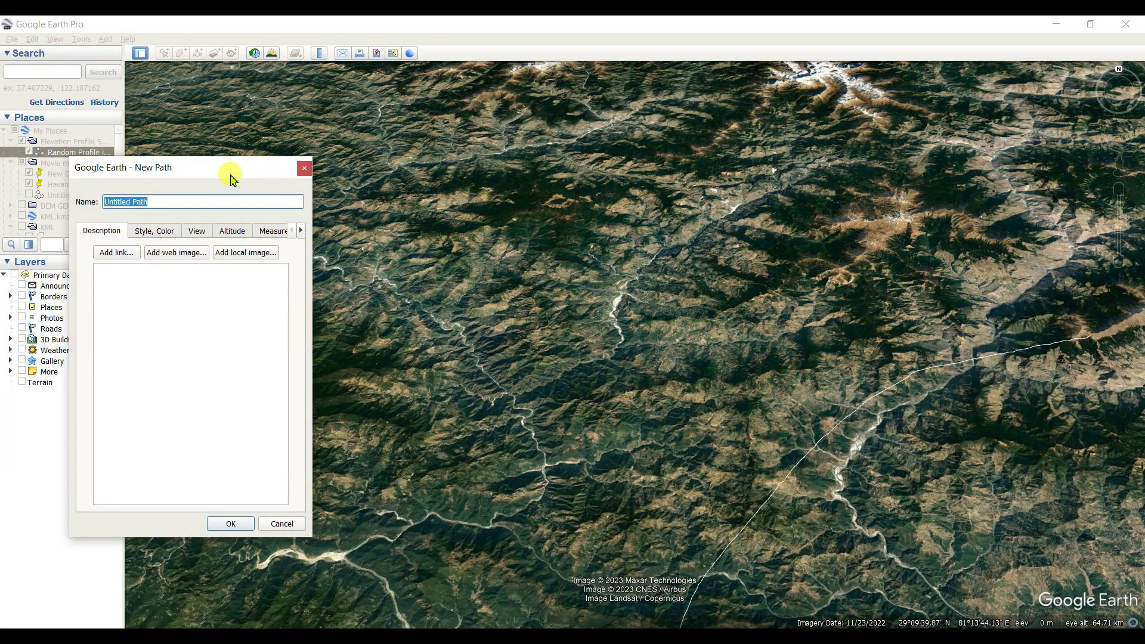
drag(225, 172, 199, 192)
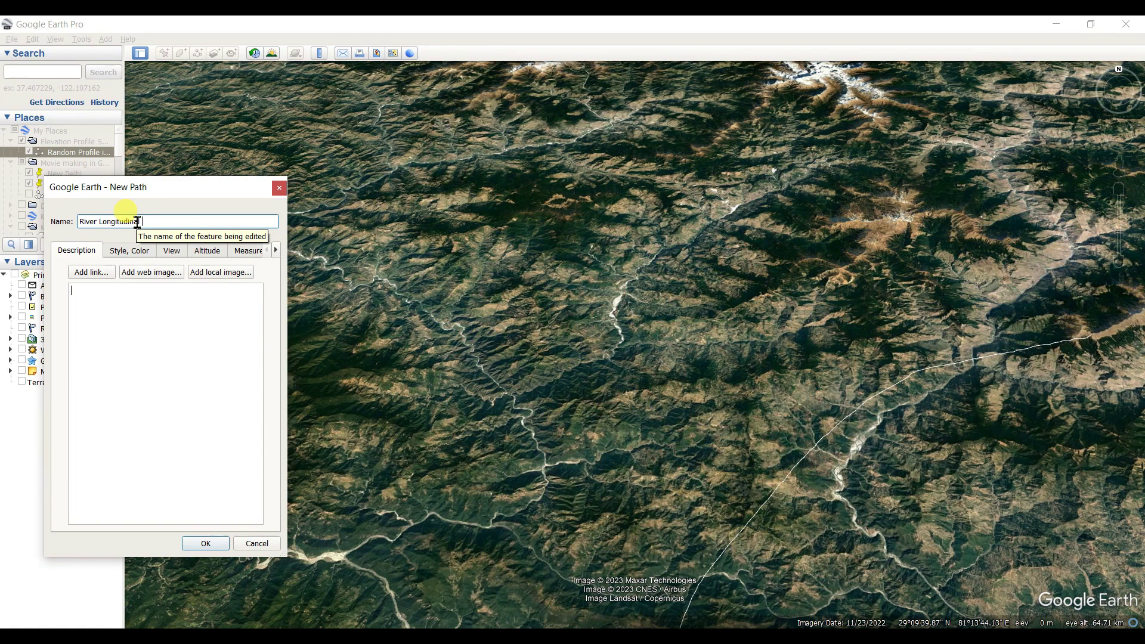
text(Profile)
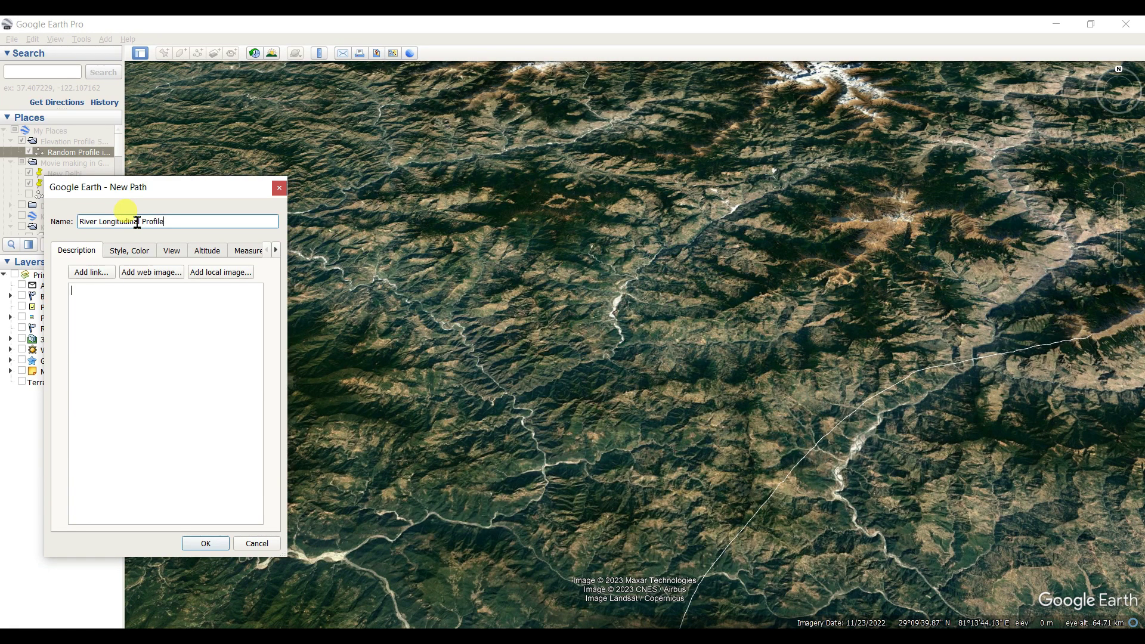
click(206, 544)
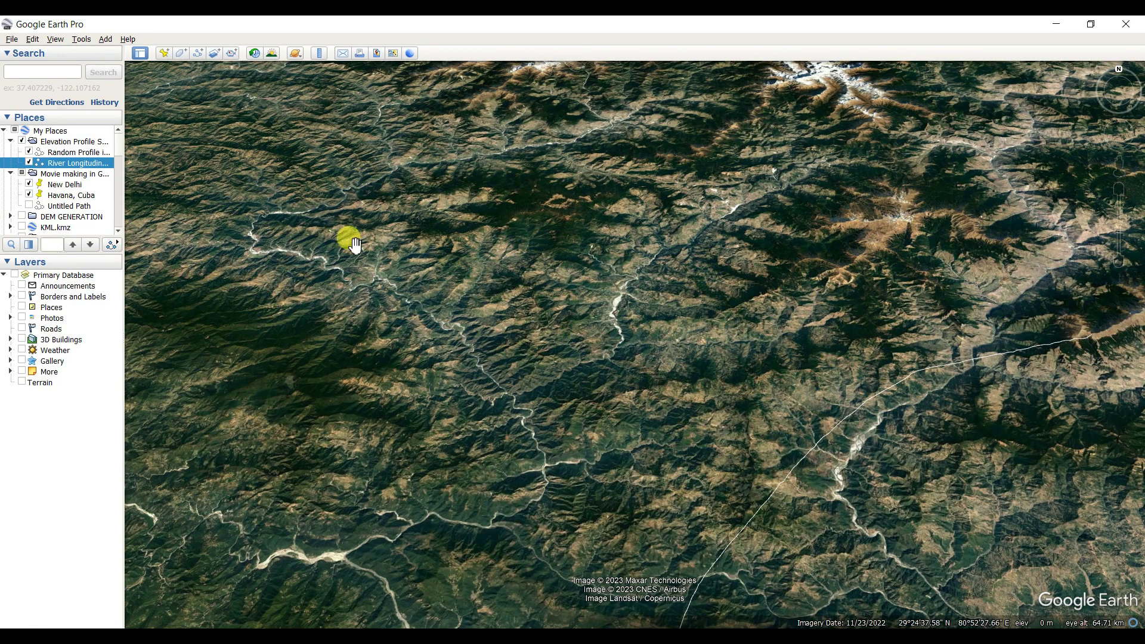
- Zoom into the valley and open River Longitudinal Profile's properties for editing
scroll(328, 300, up, 2)
scroll(329, 300, up, 2)
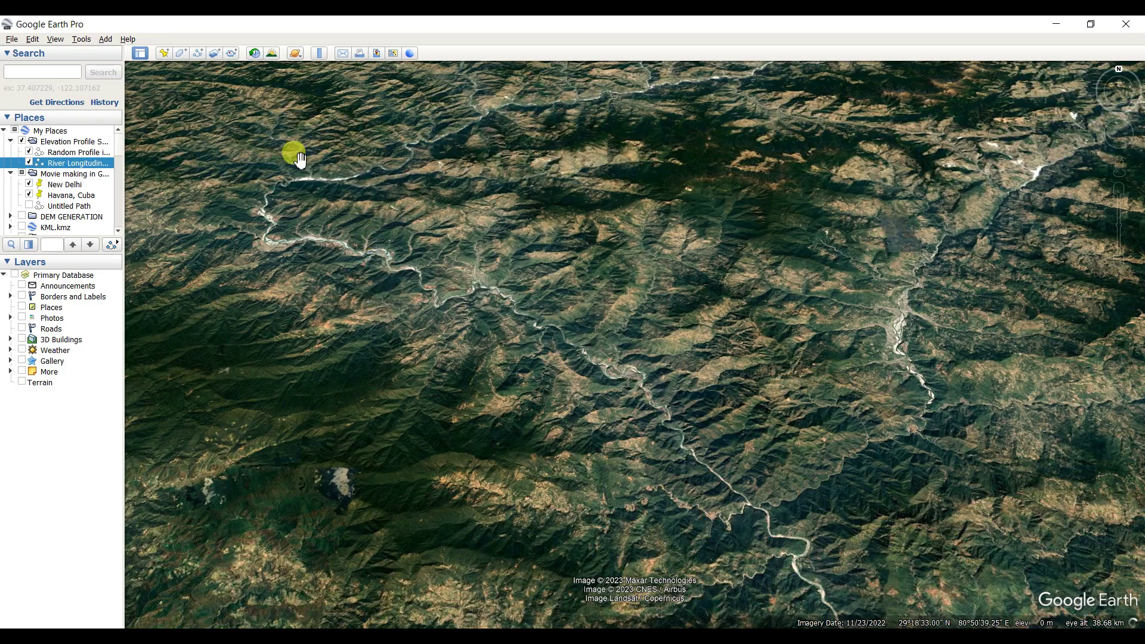
right_click(75, 164)
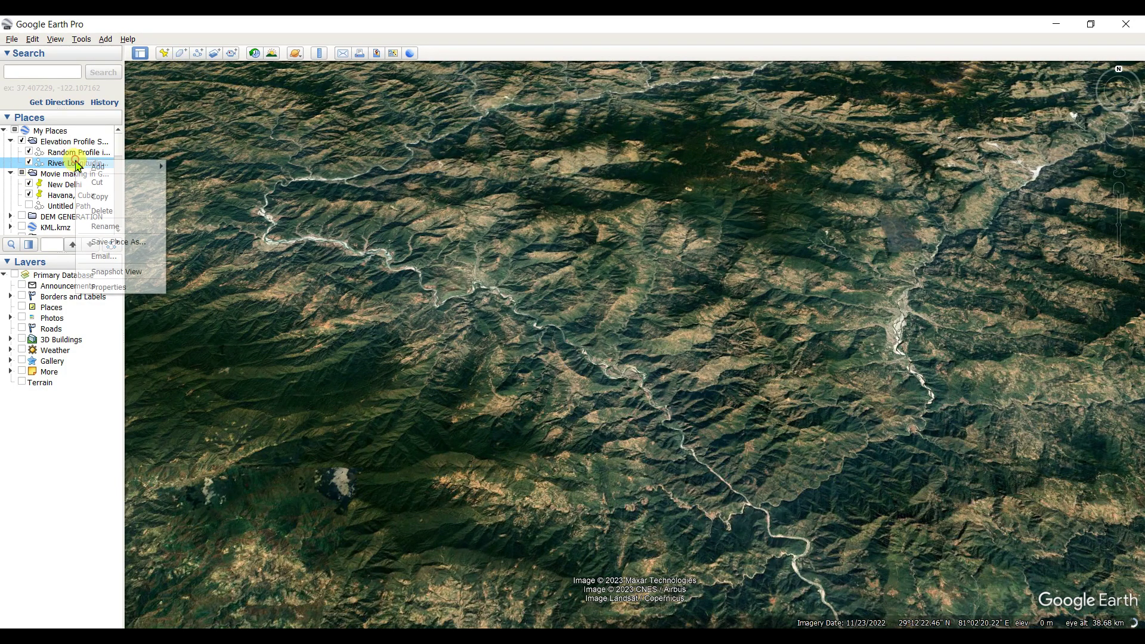
click(114, 288)
drag(205, 195, 123, 204)
- Trace the River Longitudinal Profile path downstream along the river channel past the wide valley
click(268, 201)
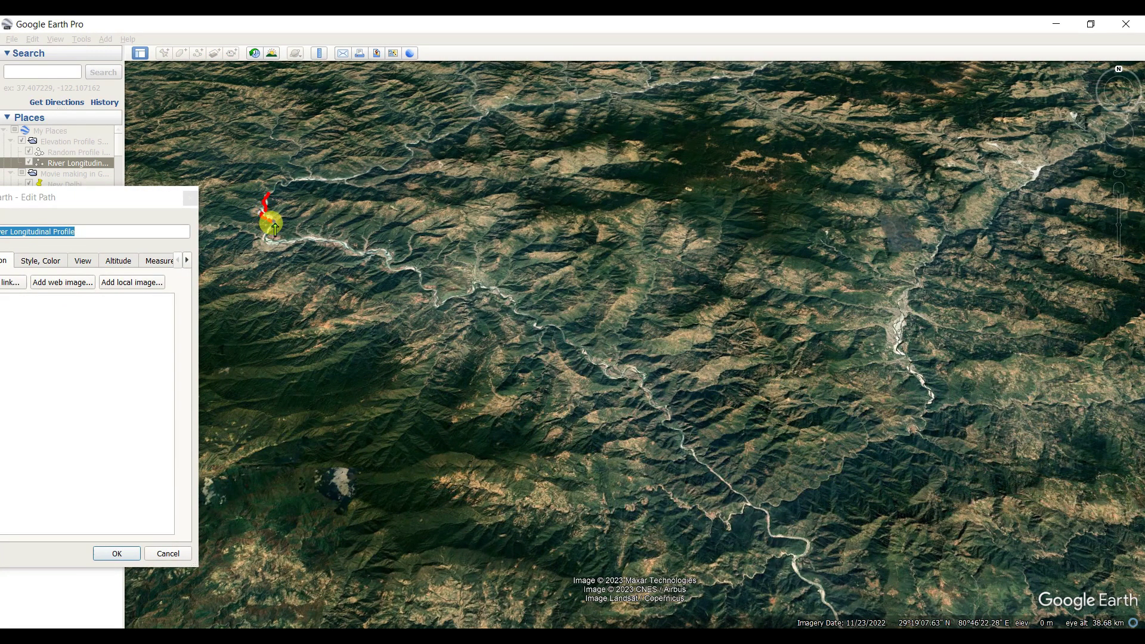
mouse_move(316, 242)
mouse_down()
mouse_move(386, 255)
mouse_move(437, 304)
mouse_move(470, 297)
mouse_up()
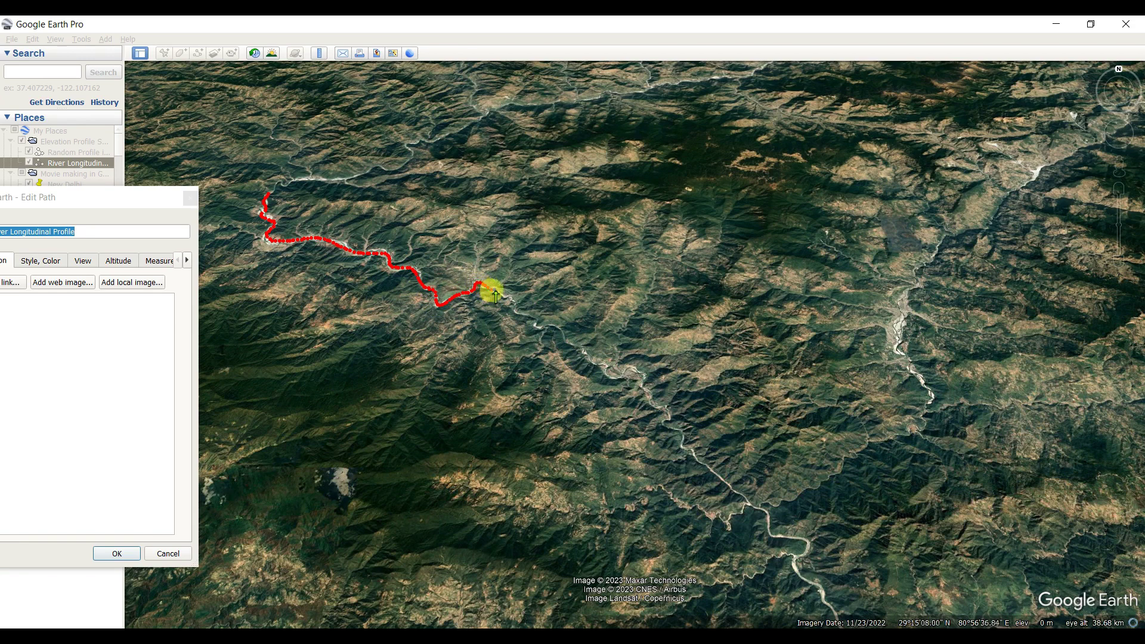
mouse_move(538, 332)
mouse_down()
mouse_move(559, 329)
mouse_move(605, 370)
mouse_move(634, 368)
mouse_move(665, 420)
mouse_up()
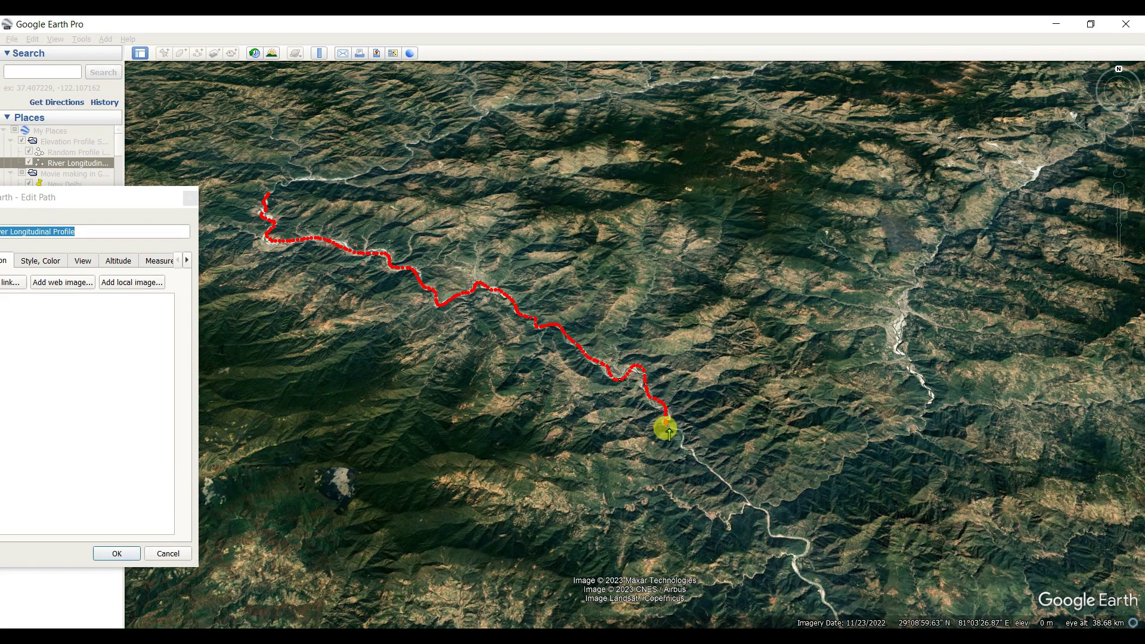
mouse_move(692, 466)
mouse_down()
mouse_move(769, 515)
mouse_move(777, 539)
mouse_move(803, 544)
mouse_up()
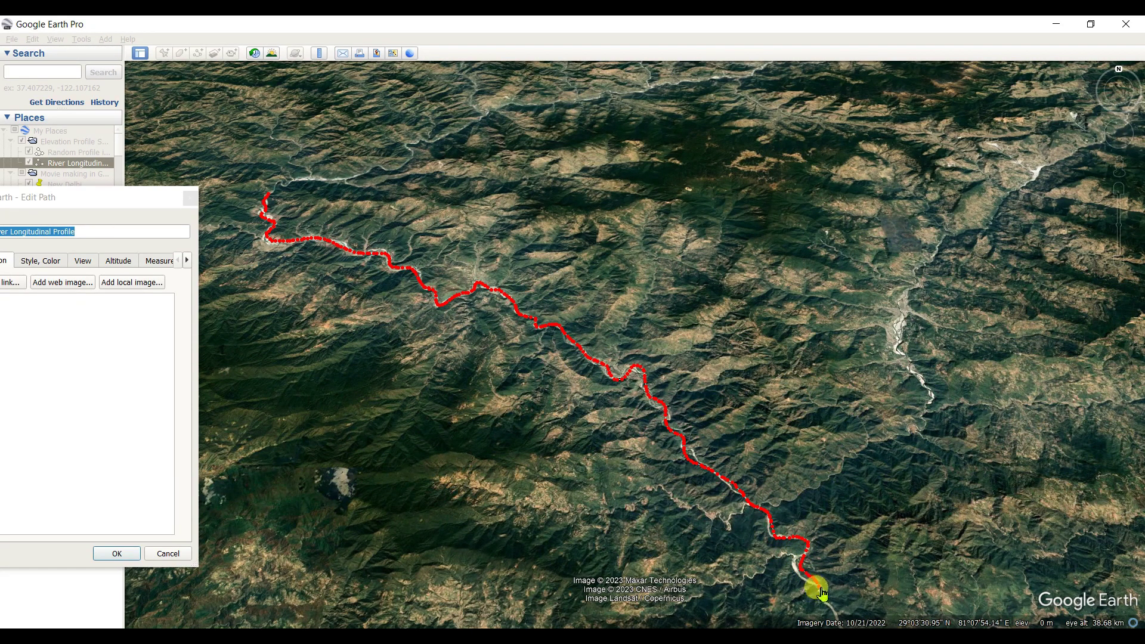
mouse_move(820, 592)
mouse_down()
mouse_move(805, 574)
mouse_move(808, 447)
mouse_move(788, 350)
mouse_up()
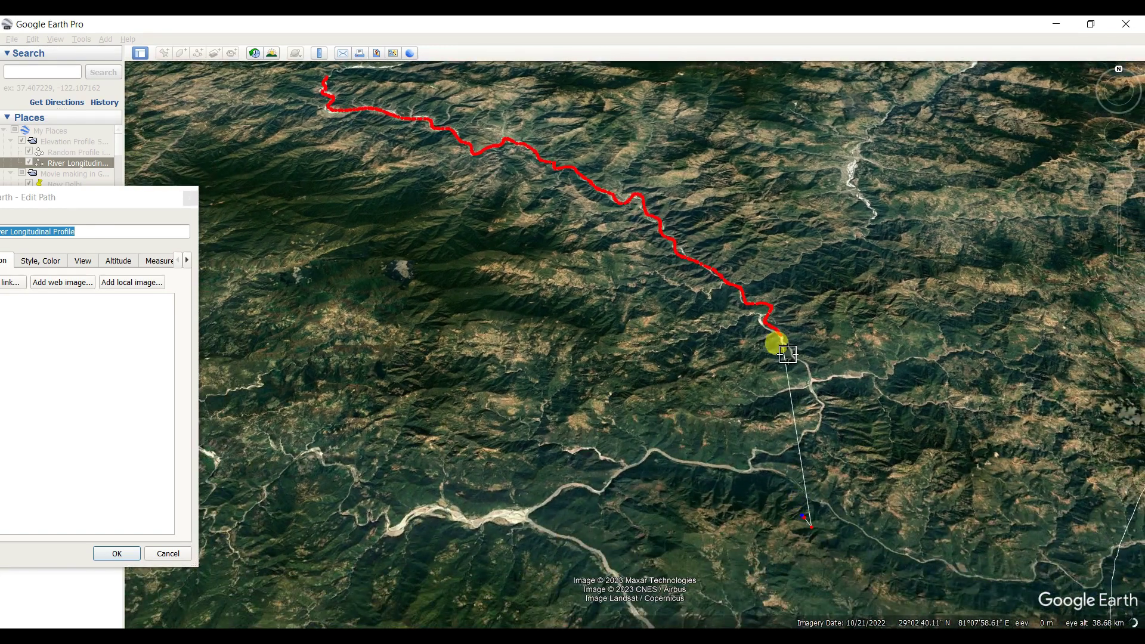
mouse_move(788, 354)
mouse_down()
mouse_move(777, 330)
mouse_move(815, 399)
mouse_move(769, 462)
mouse_move(704, 469)
mouse_move(656, 454)
mouse_move(604, 490)
mouse_move(545, 488)
mouse_move(520, 513)
mouse_move(608, 570)
mouse_move(633, 612)
mouse_up()
- Save the traced River Longitudinal Profile path
click(115, 554)
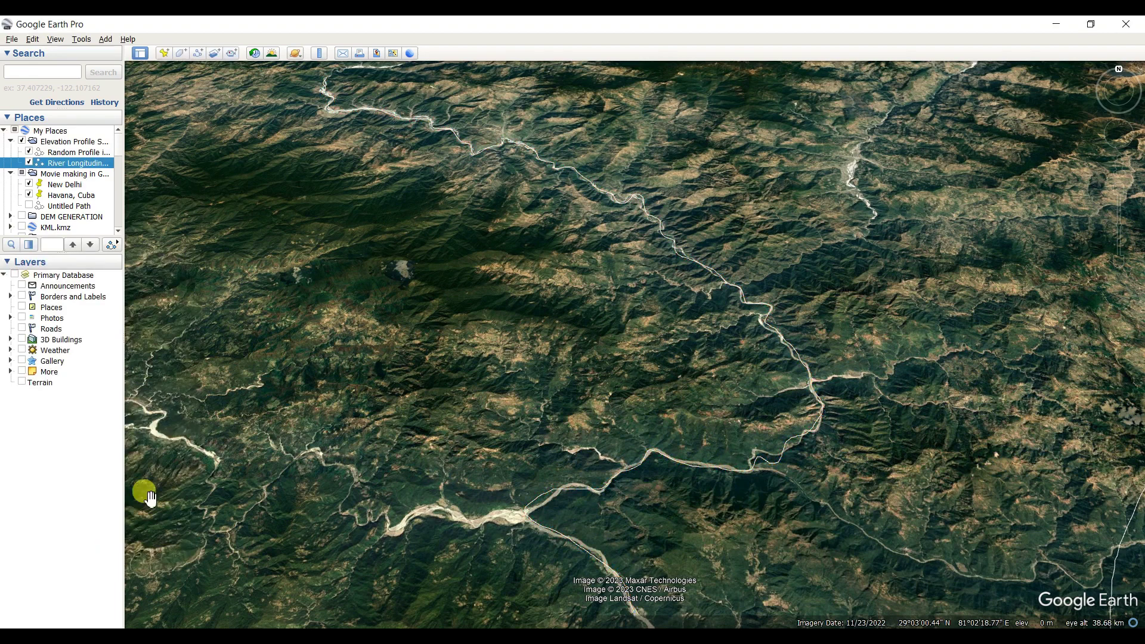
right_click(69, 166)
click(104, 300)
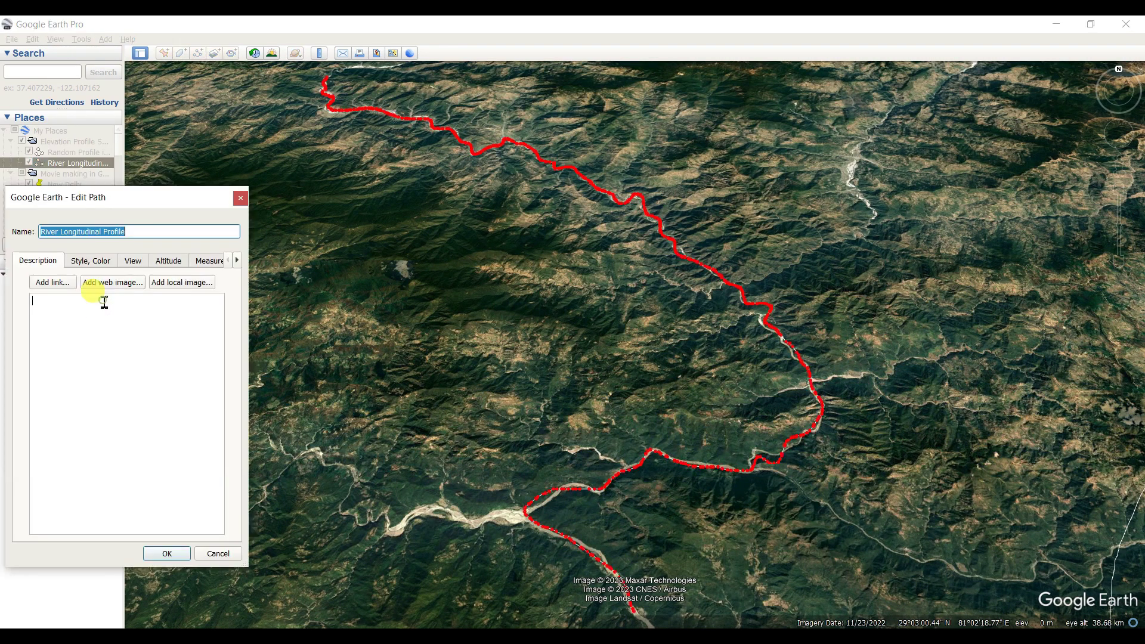
click(239, 199)
- Preview the river path's elevation profile (100 km, 294–774 m, average 495 m), then close it
right_click(85, 163)
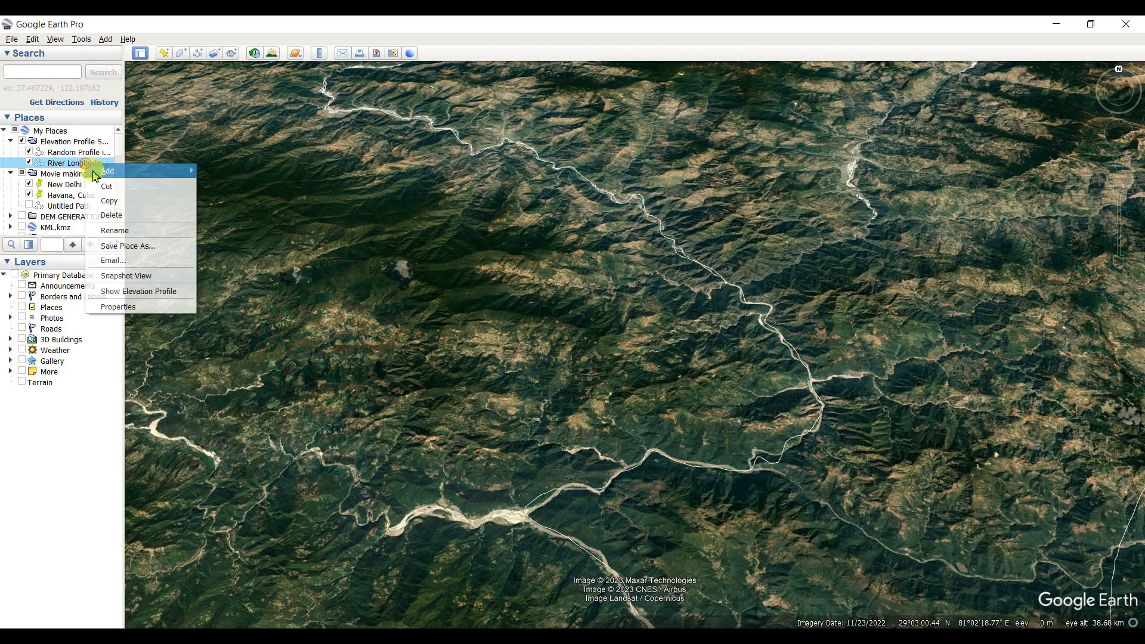
click(136, 291)
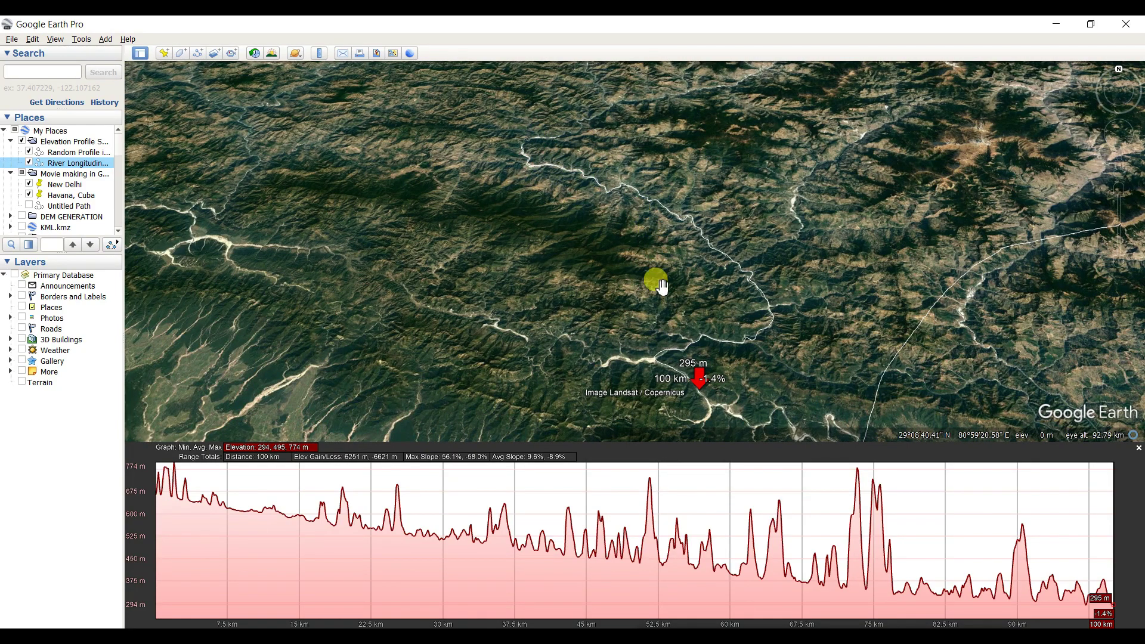
click(1138, 448)
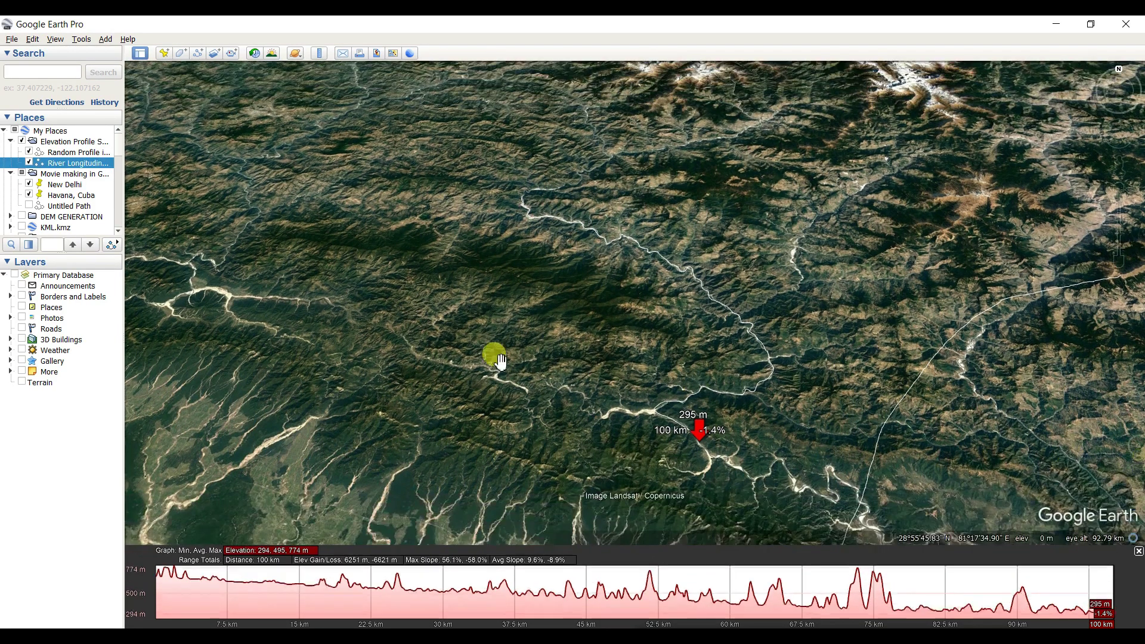
right_click(73, 167)
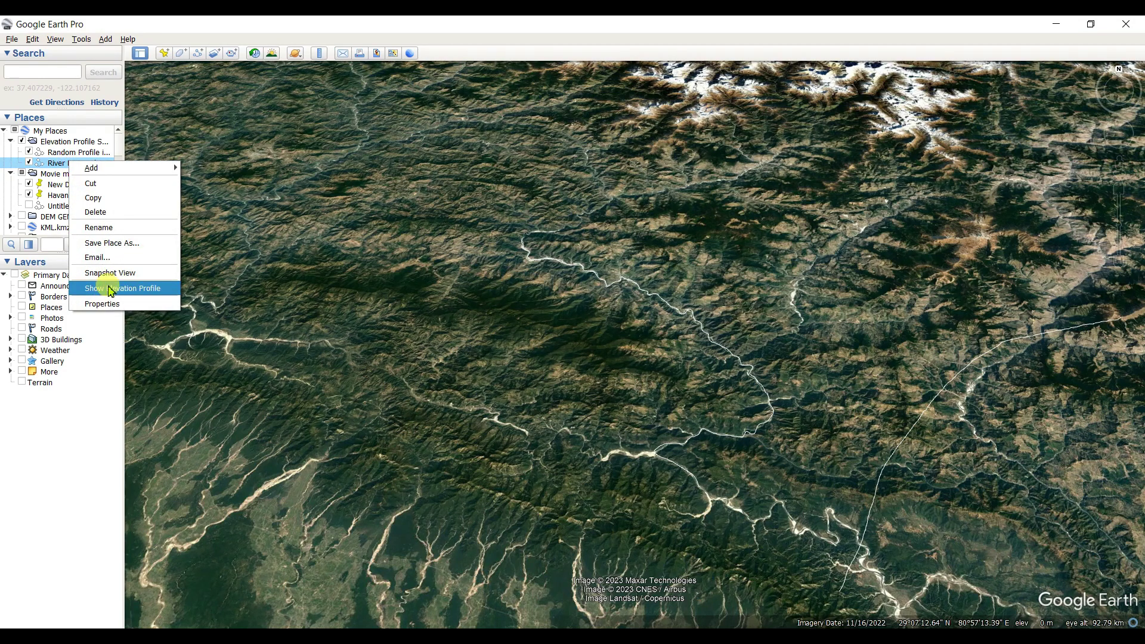
- Set the River Longitudinal Profile line colour to red and apply the style
click(102, 304)
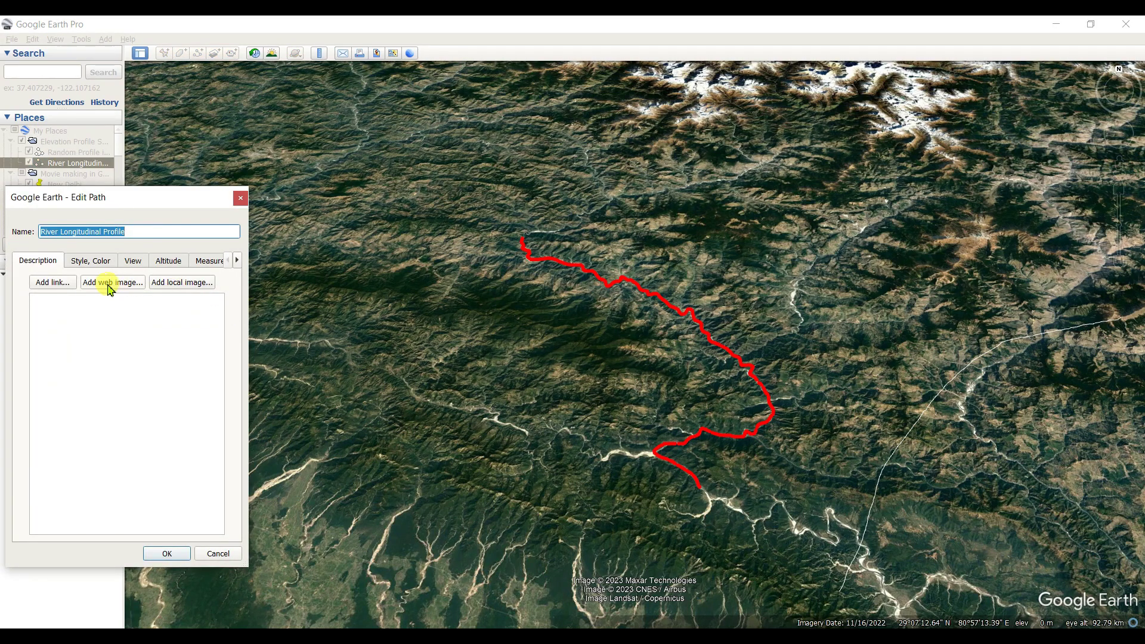
click(96, 262)
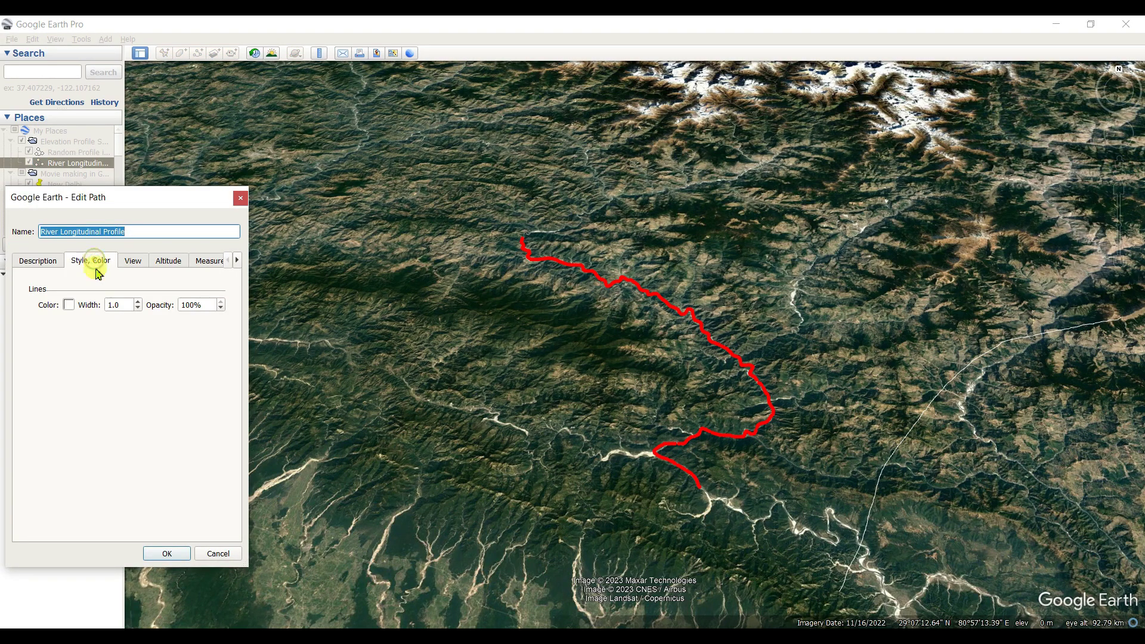
click(70, 305)
click(38, 325)
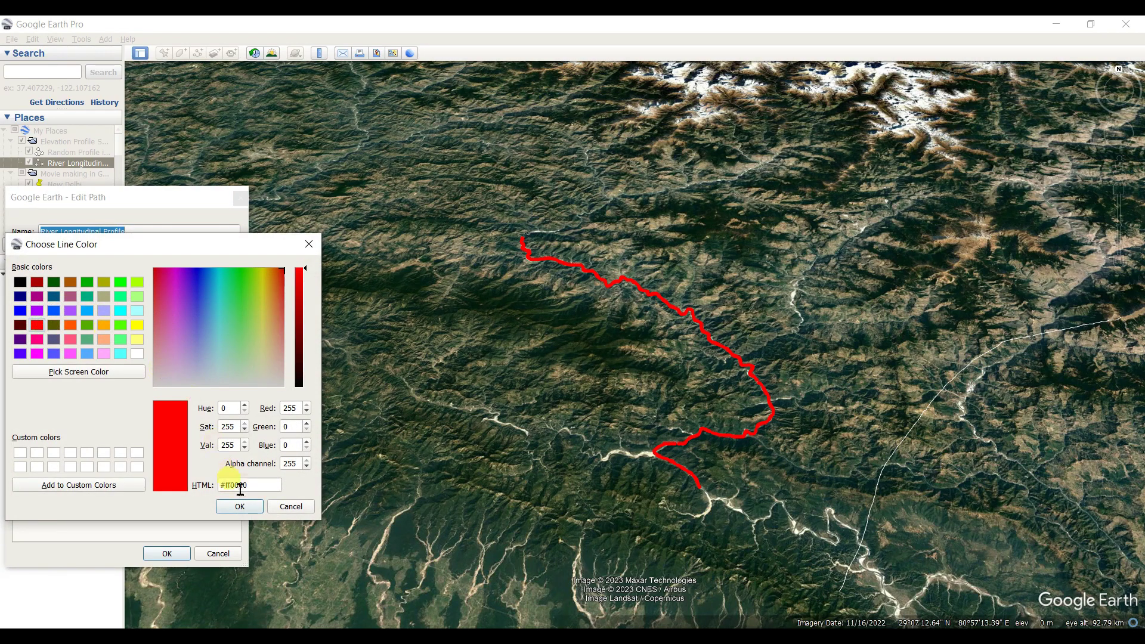
click(239, 507)
click(137, 304)
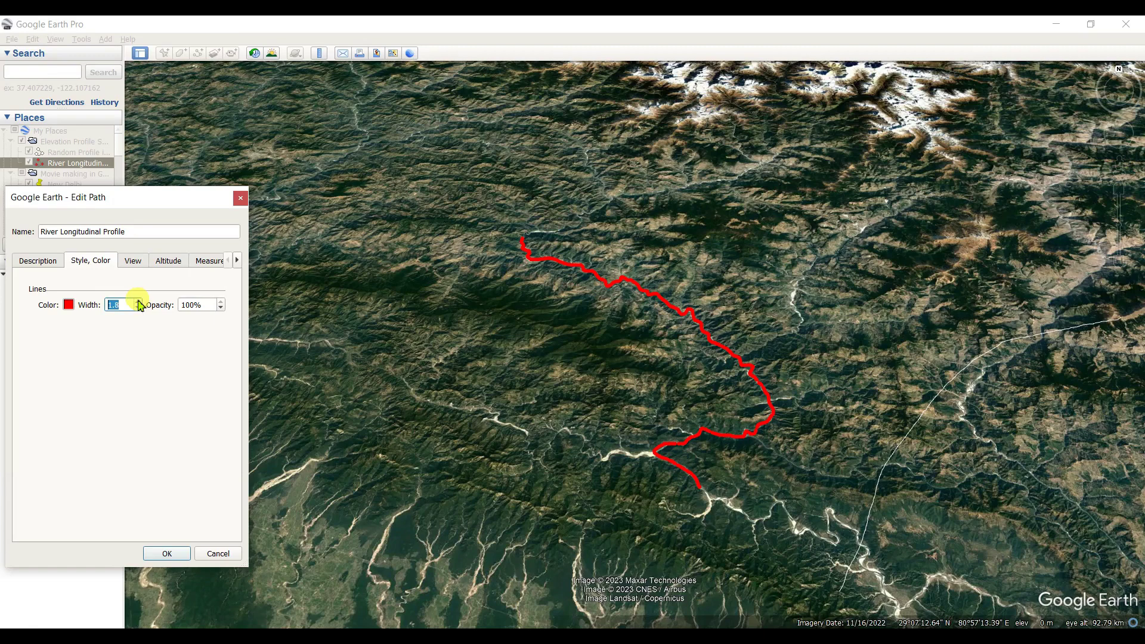
click(168, 553)
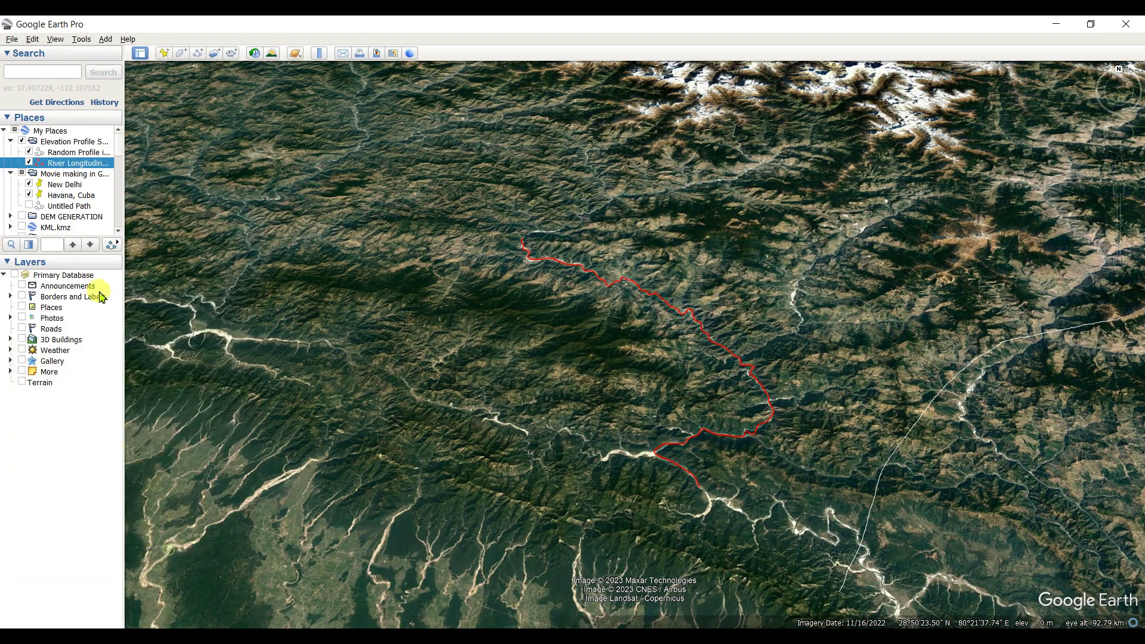
right_click(71, 161)
- Show the River Longitudinal Profile elevation graph: 100 km, 294–774 m, slopes 9.6% and −8.9%
click(117, 287)
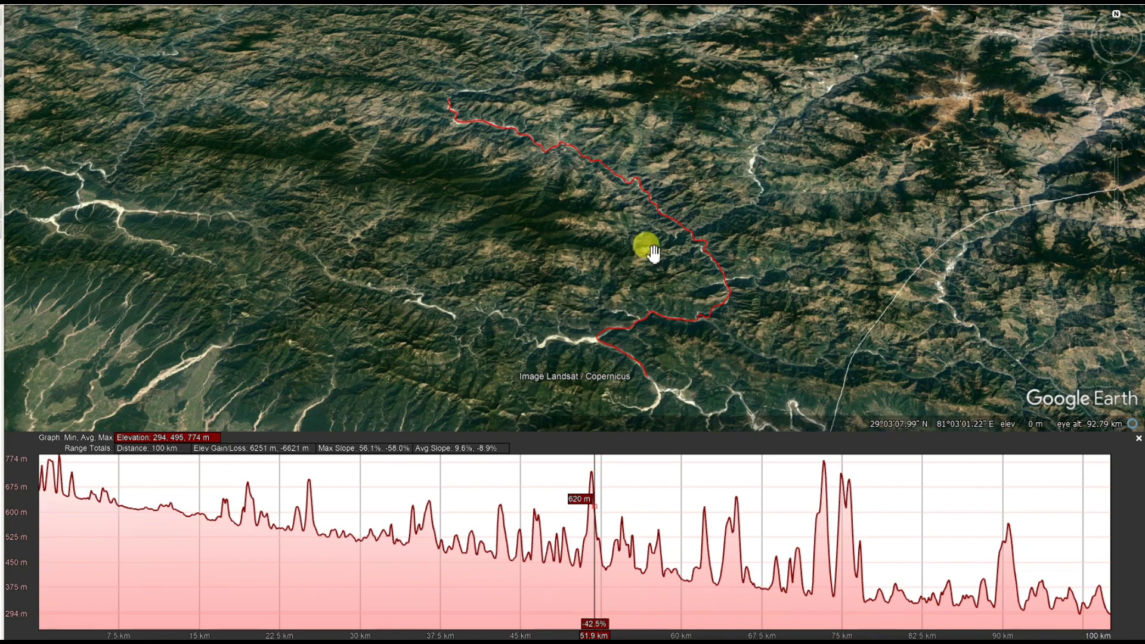
scroll(659, 208, up, 2)
scroll(661, 210, up, 5)
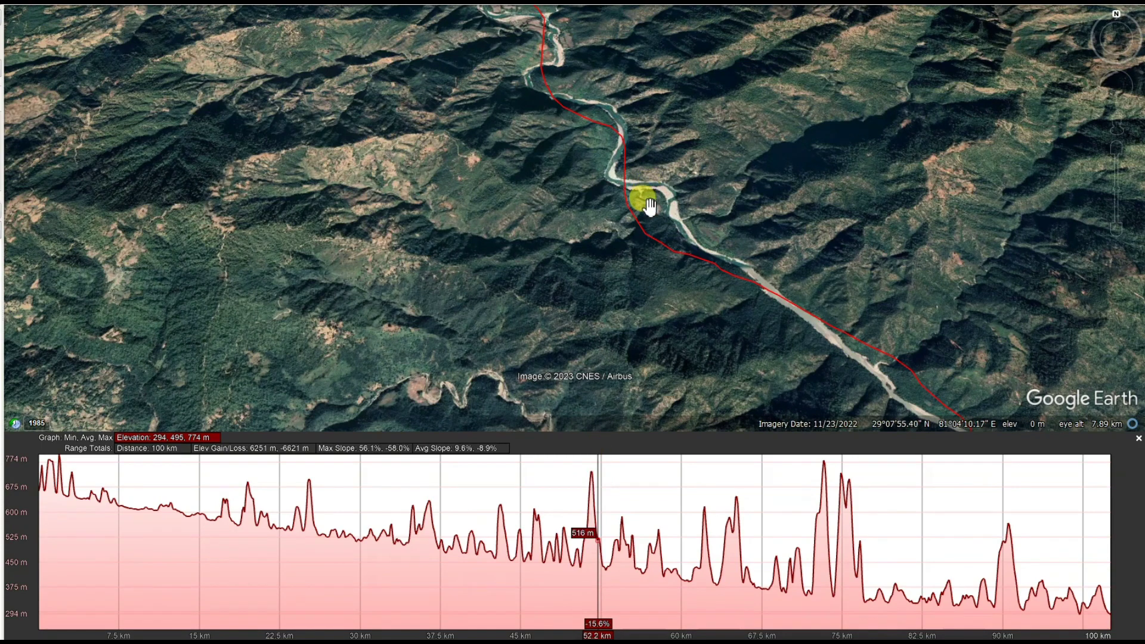
scroll(643, 201, up, 3)
scroll(648, 204, up, 2)
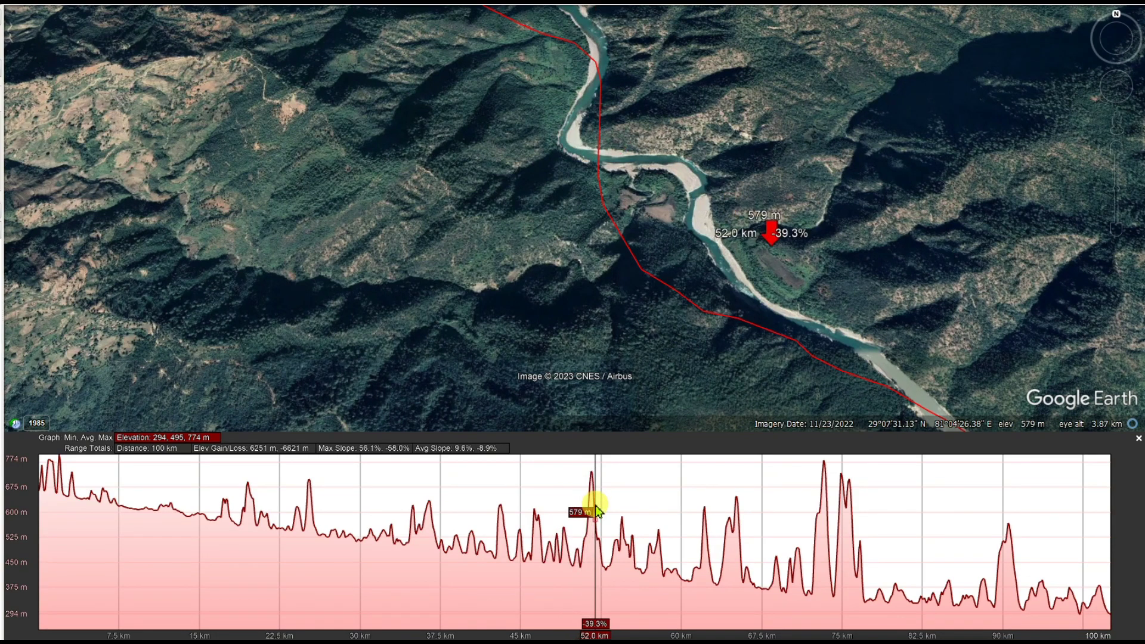
scroll(500, 290, down, 5)
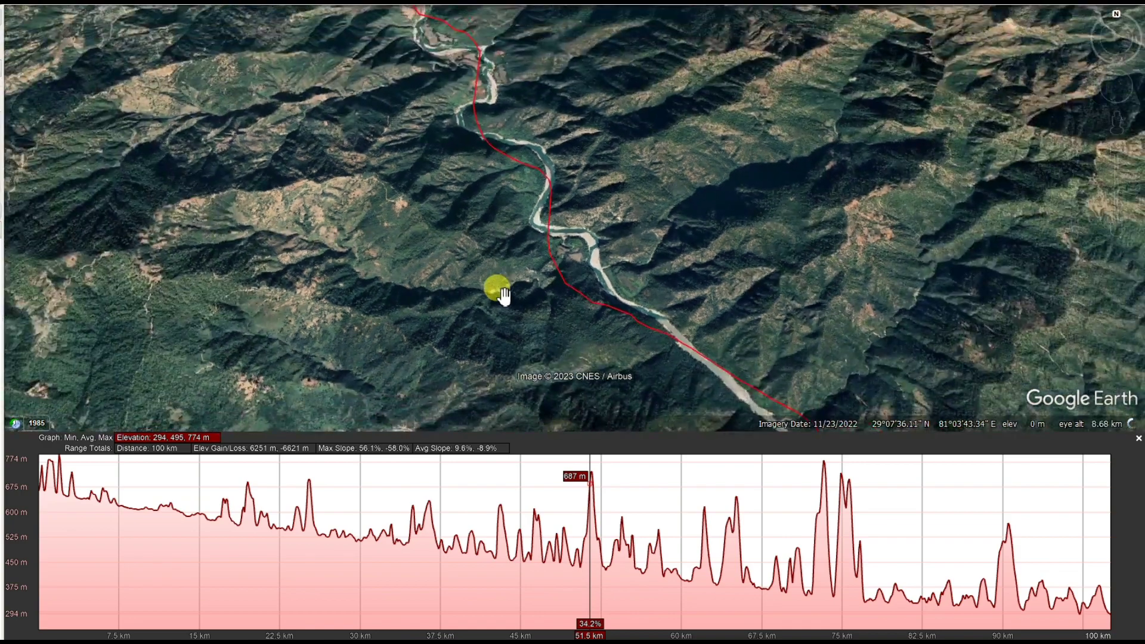
scroll(503, 294, down, 5)
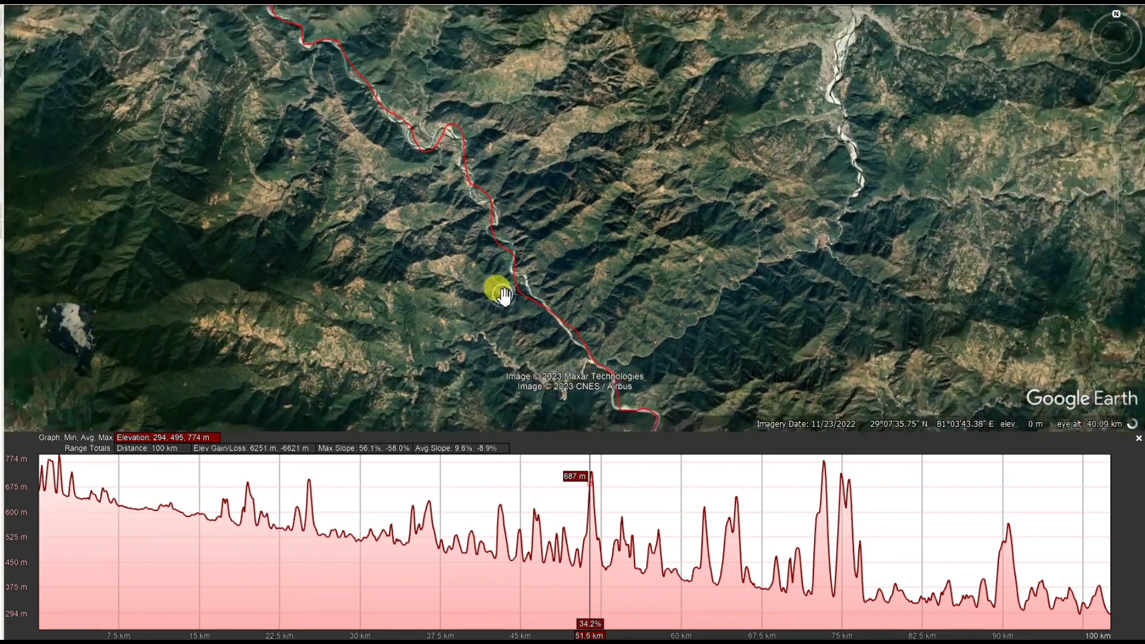
scroll(503, 294, down, 2)
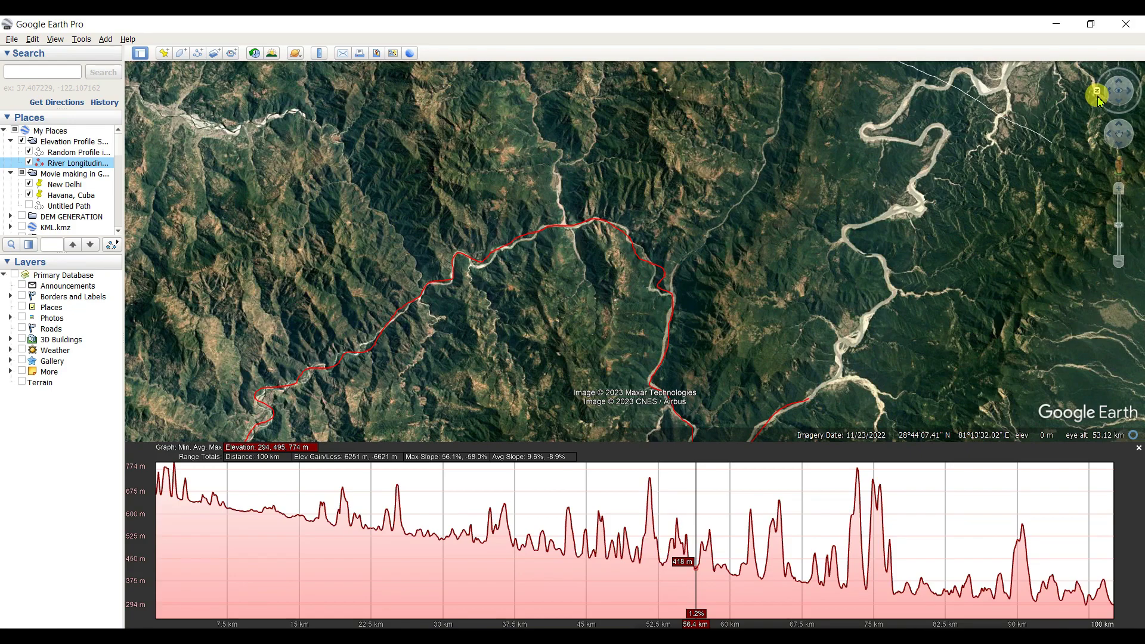
- Reset the view to north-up, zoom out and centre the whole red river path
click(1097, 95)
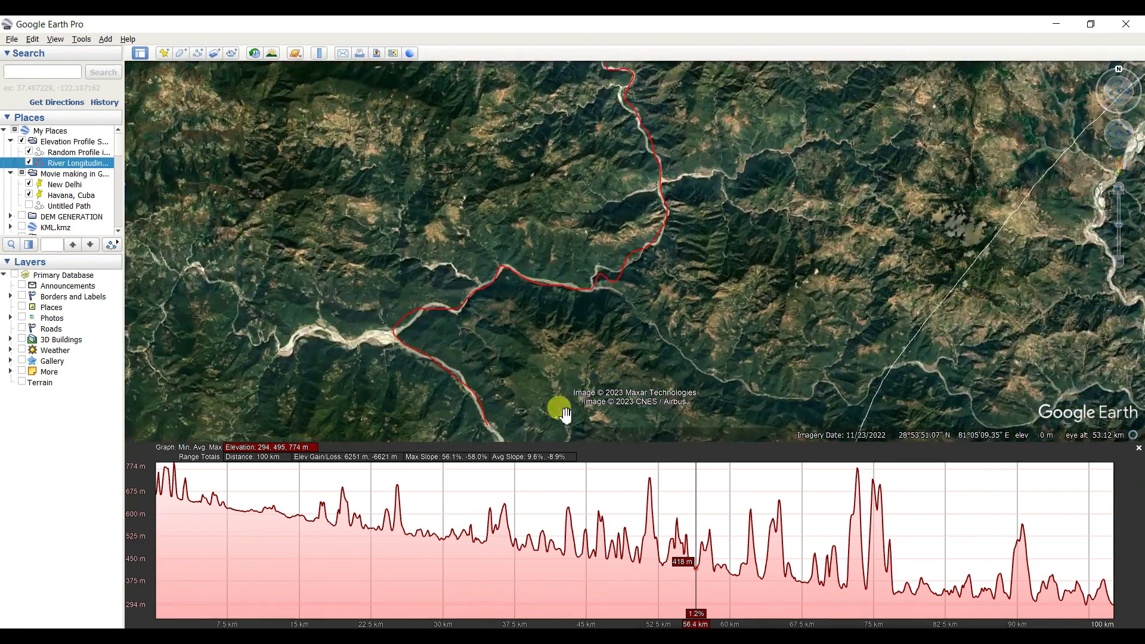
scroll(564, 401, down, 5)
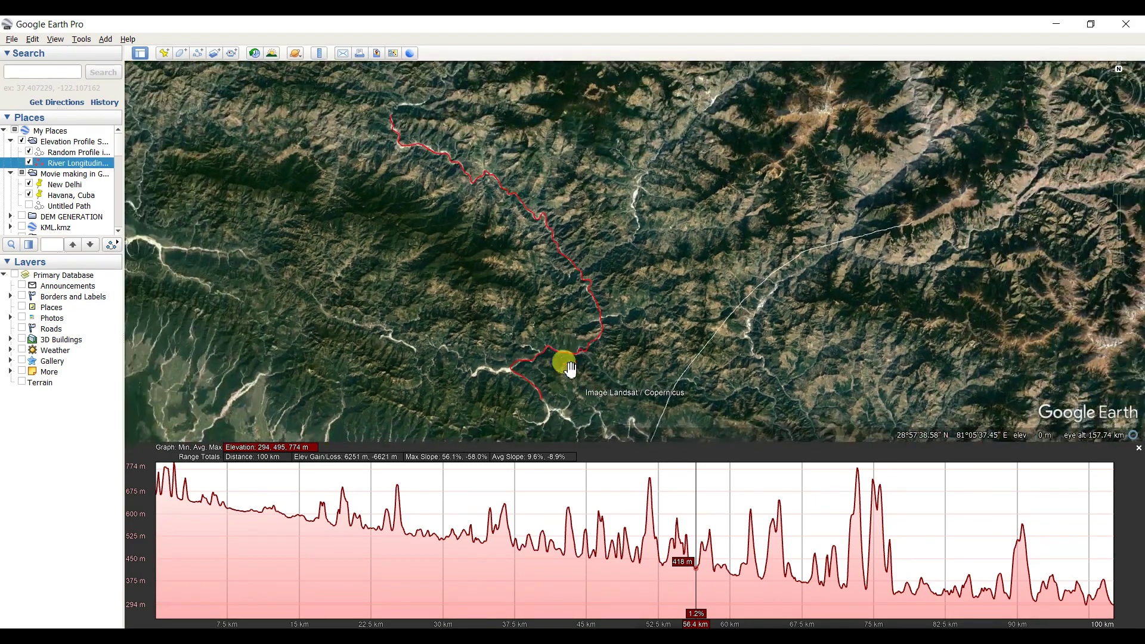
mouse_move(571, 370)
mouse_down()
mouse_move(541, 313)
mouse_move(553, 370)
mouse_up()
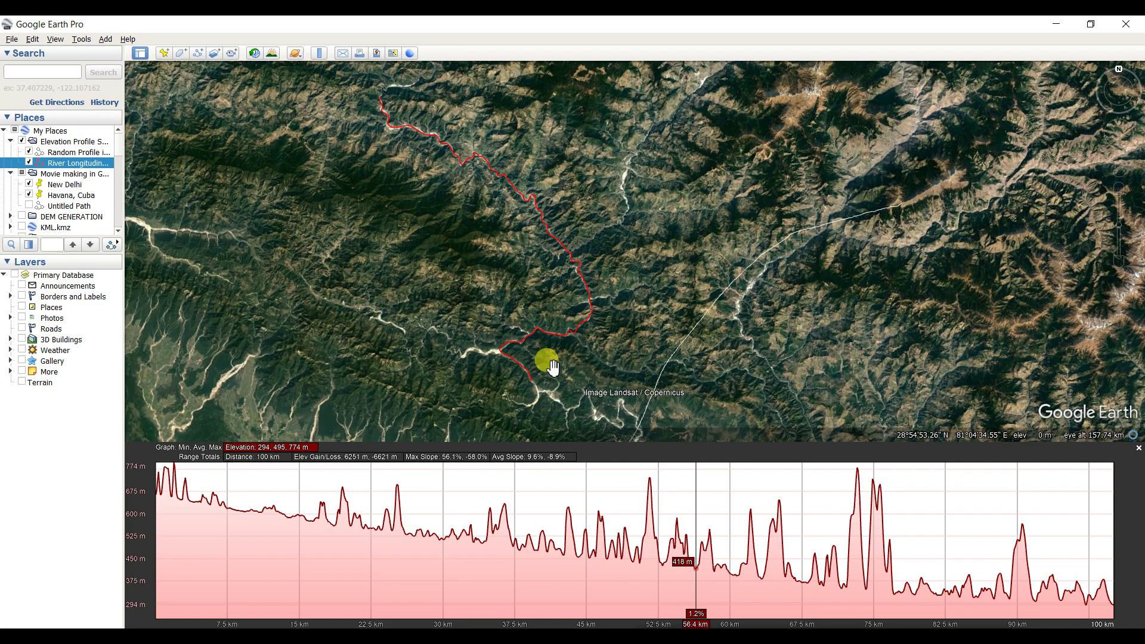